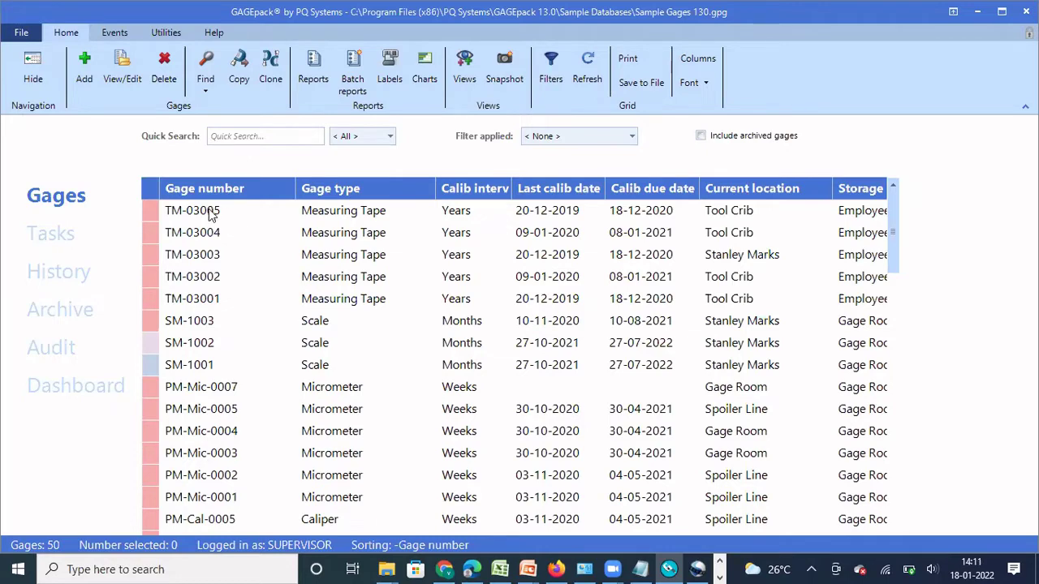
Step: Review the general fields on the gage card of TM-03005 and close the card
double_click(209, 213)
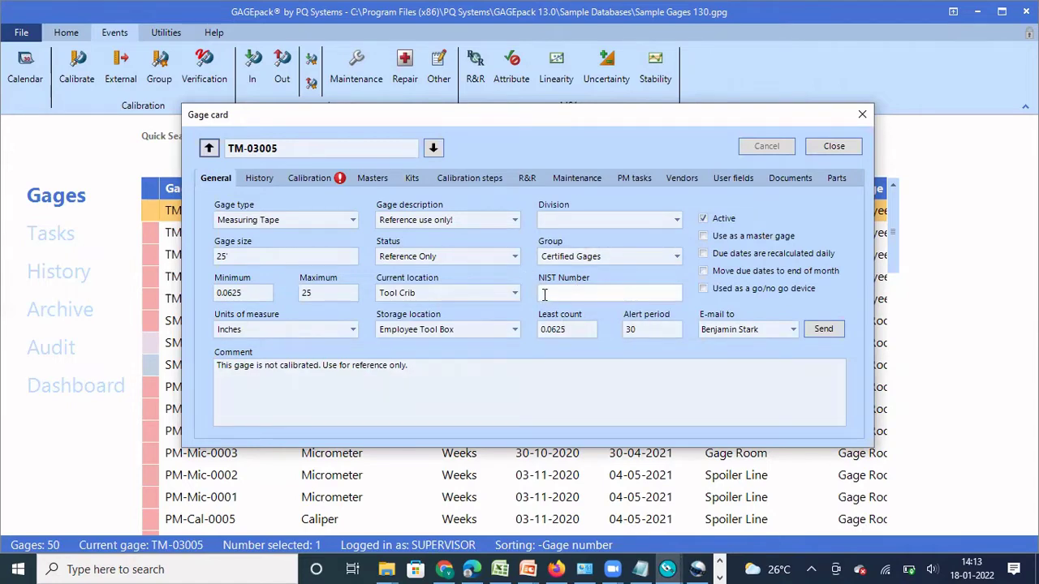
left_click(834, 147)
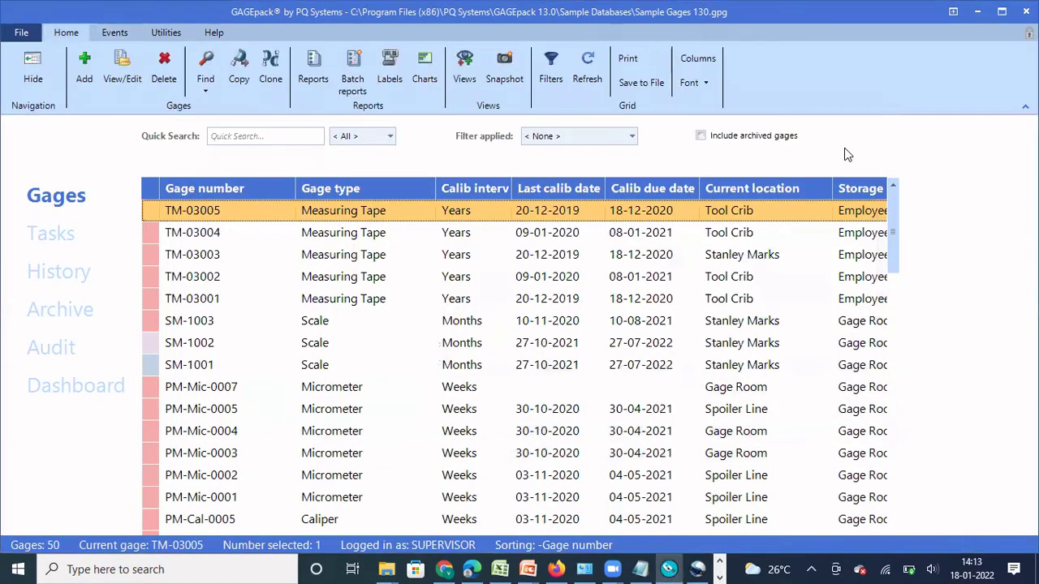
Step: Rename the NISTNumber field to Manager Name in the global field names settings and check the label on the gage card
left_click(13, 34)
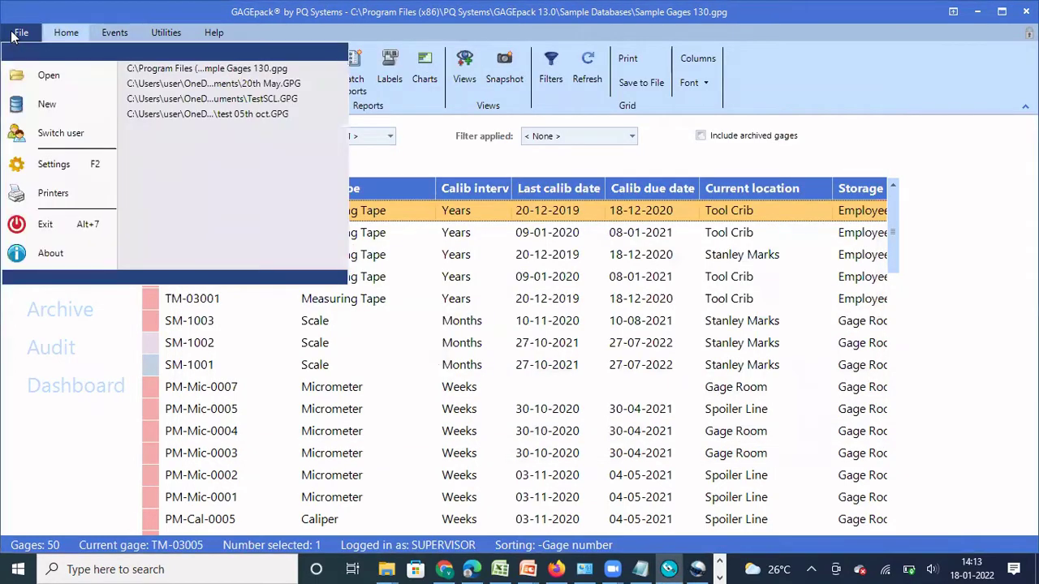
left_click(62, 165)
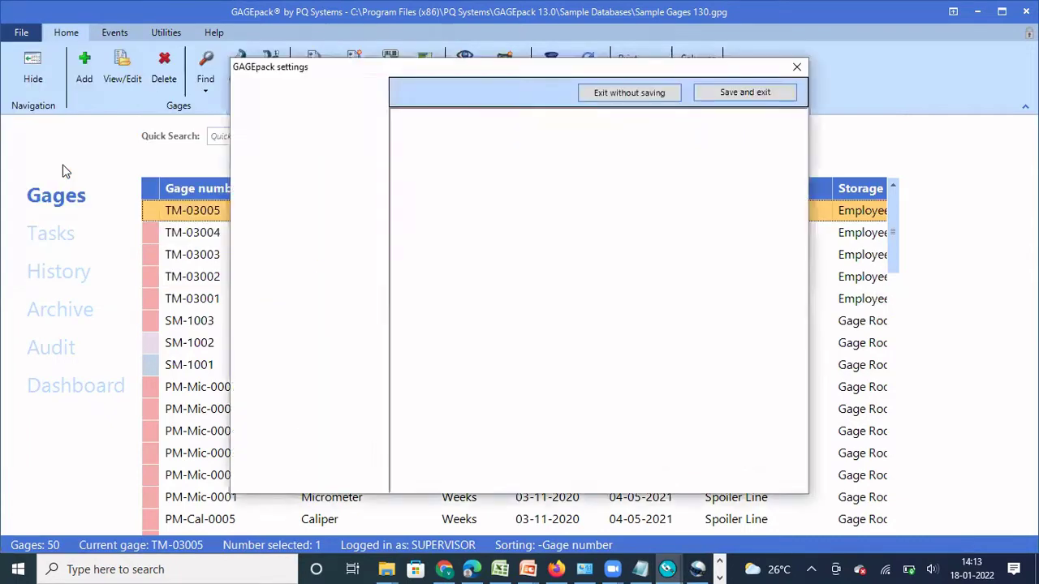
left_click(276, 319)
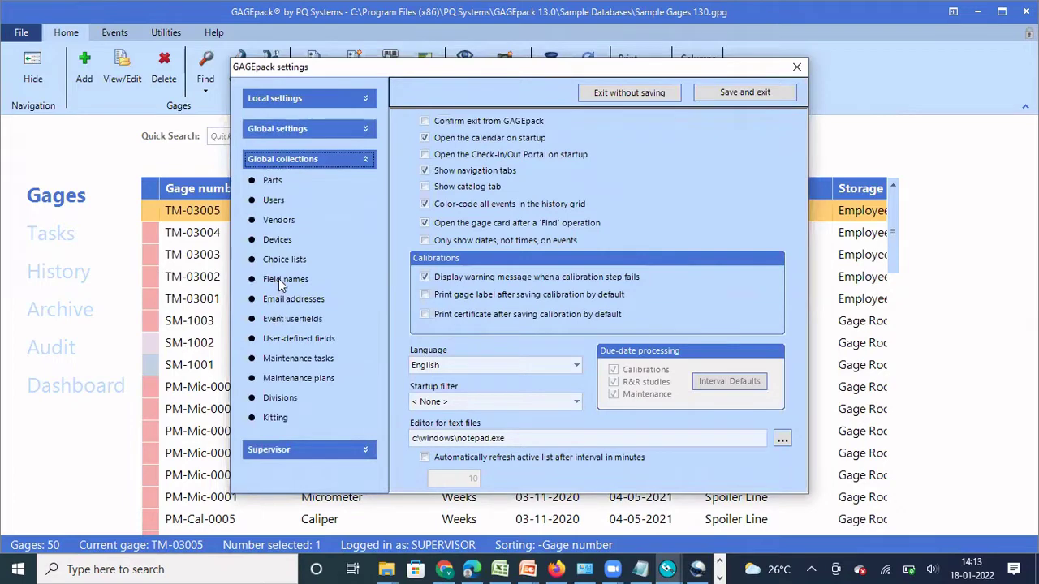
left_click(280, 280)
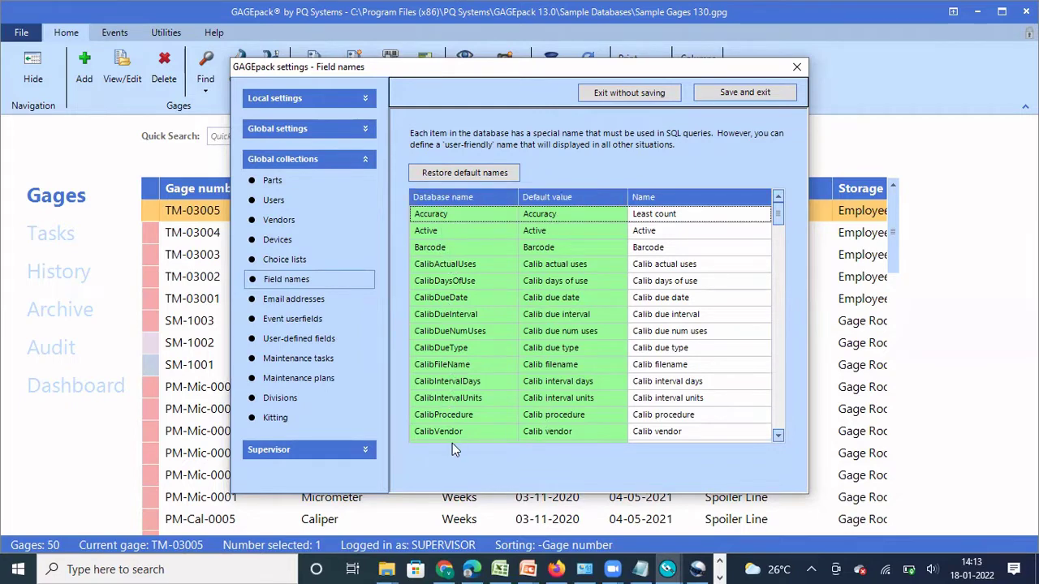
left_click(779, 438)
left_click(780, 438)
left_click(779, 439)
left_click(779, 438)
left_click(779, 438)
left_click(779, 438)
left_click(779, 438)
left_click(780, 439)
left_click(779, 438)
left_click(779, 439)
left_click(779, 439)
left_click(779, 438)
left_click(779, 438)
left_click(779, 438)
left_click(779, 438)
left_click(780, 438)
left_click(779, 438)
left_click(779, 438)
left_click(779, 439)
left_click(779, 438)
left_click(779, 439)
left_click(779, 438)
left_click(779, 438)
double_click(780, 438)
left_click(779, 438)
left_click(779, 438)
left_click(779, 438)
left_click(779, 438)
left_click(779, 438)
left_click(780, 439)
left_click(779, 438)
left_click(779, 438)
left_click(779, 439)
left_click(780, 438)
left_click(779, 438)
left_click(779, 438)
left_click(780, 439)
left_click(779, 439)
left_click(779, 438)
left_click(780, 438)
left_click(779, 438)
left_click(779, 439)
left_click(779, 439)
left_click(779, 439)
left_click(779, 438)
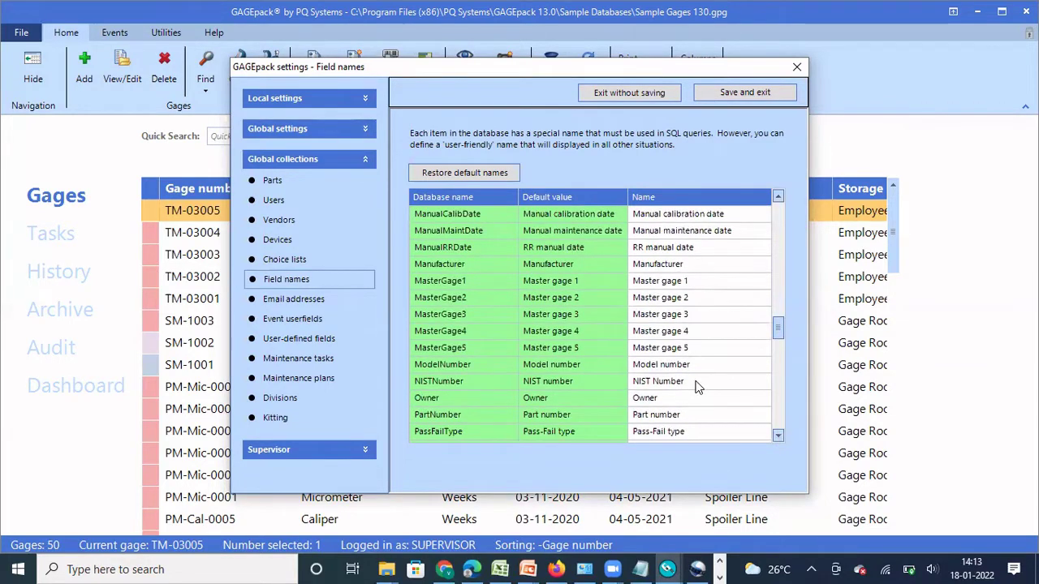
double_click(696, 381)
left_click(697, 382)
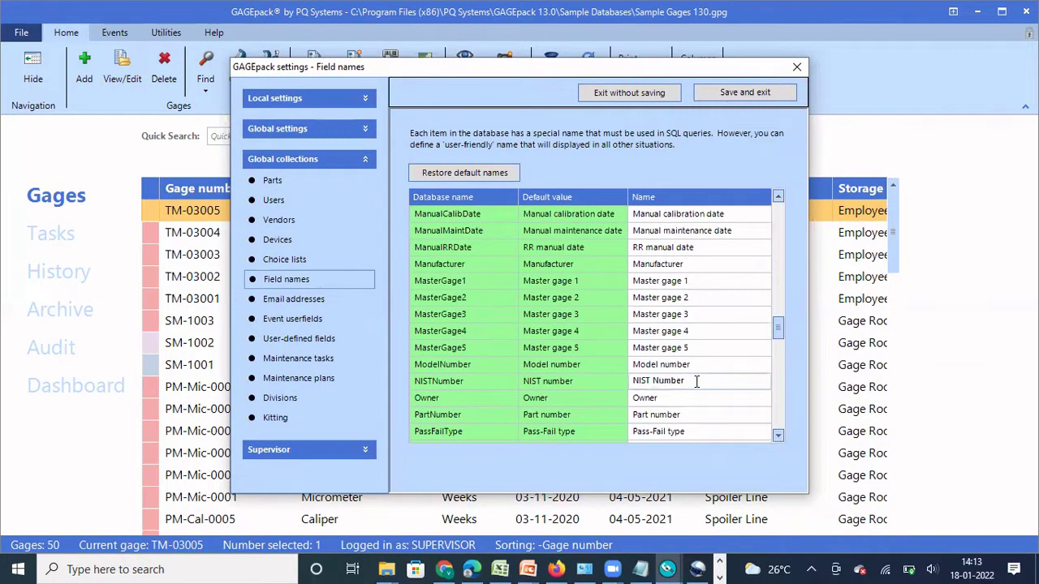
left_click_drag(697, 382, 566, 382)
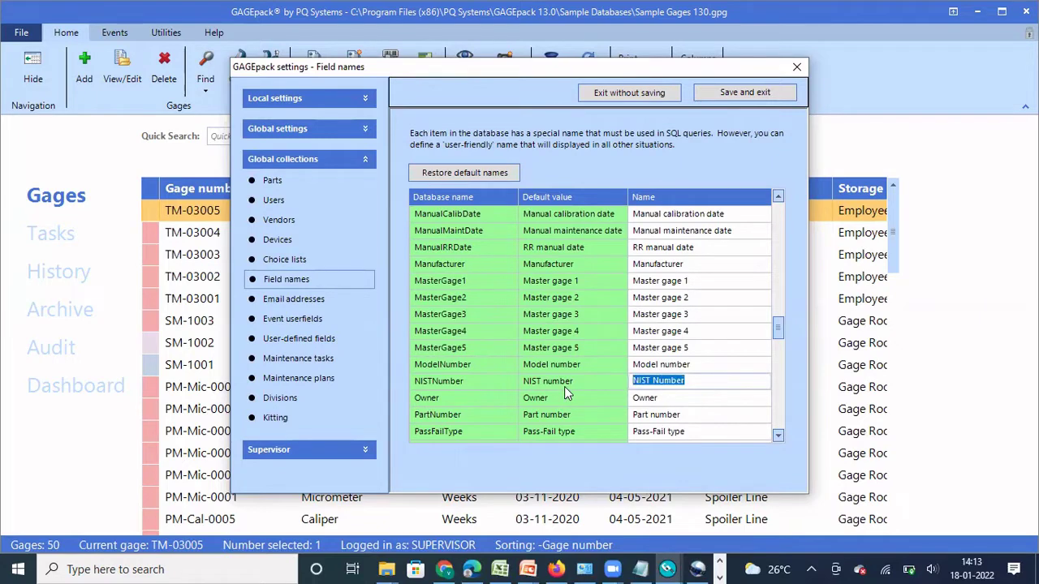
type("Man")
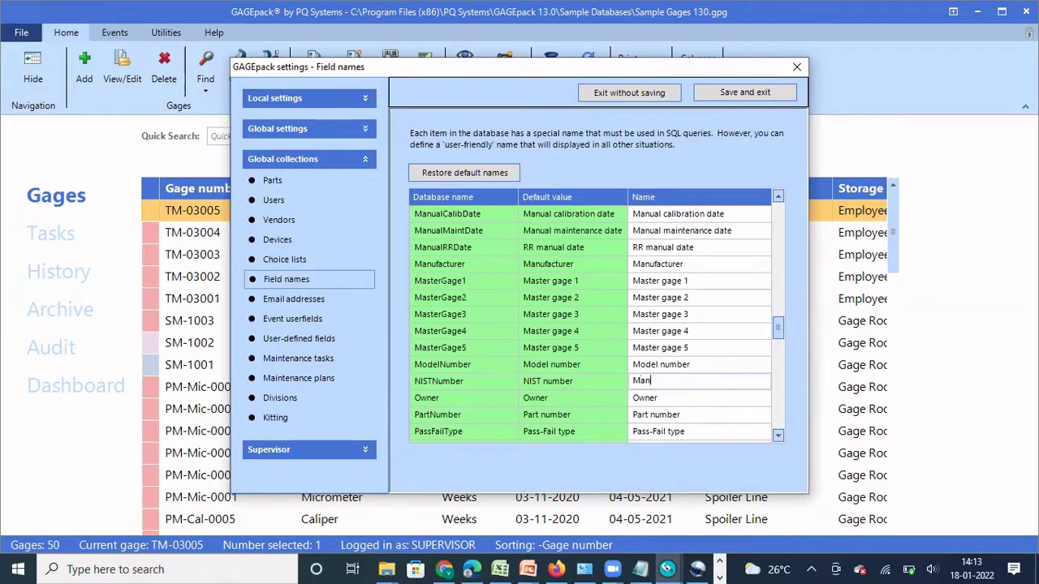
type("ager Name")
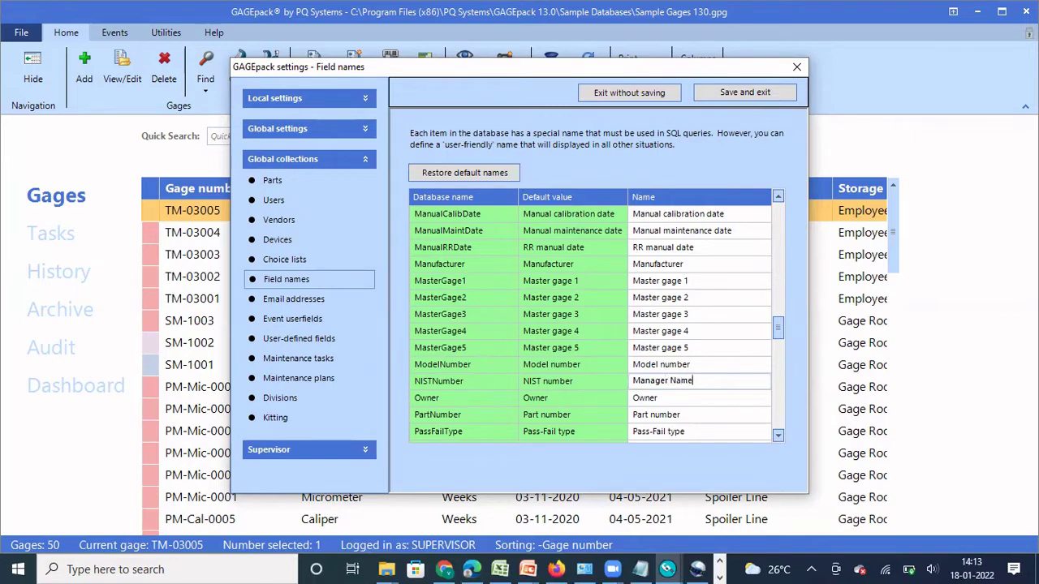
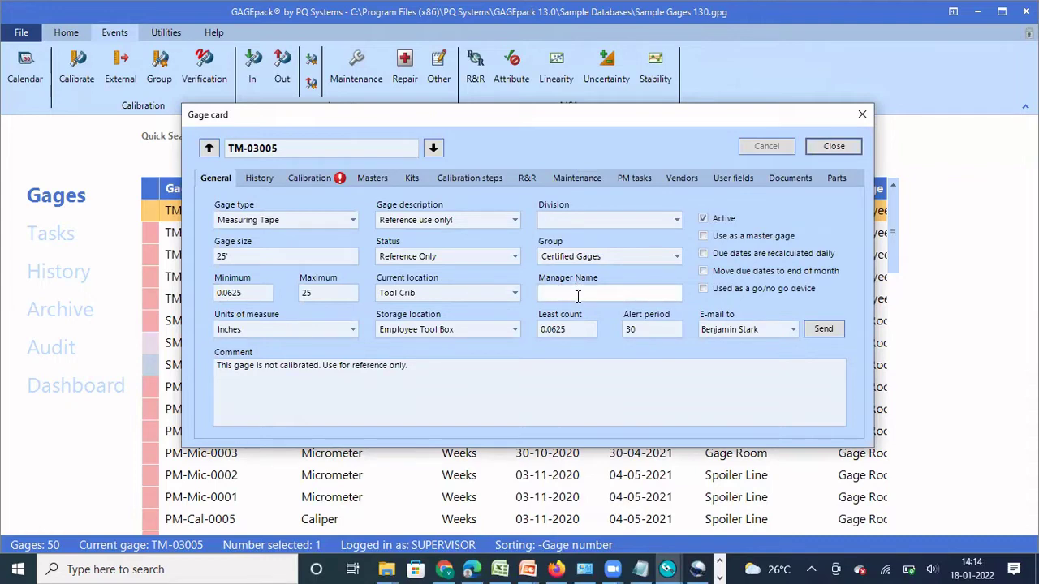
left_click(831, 146)
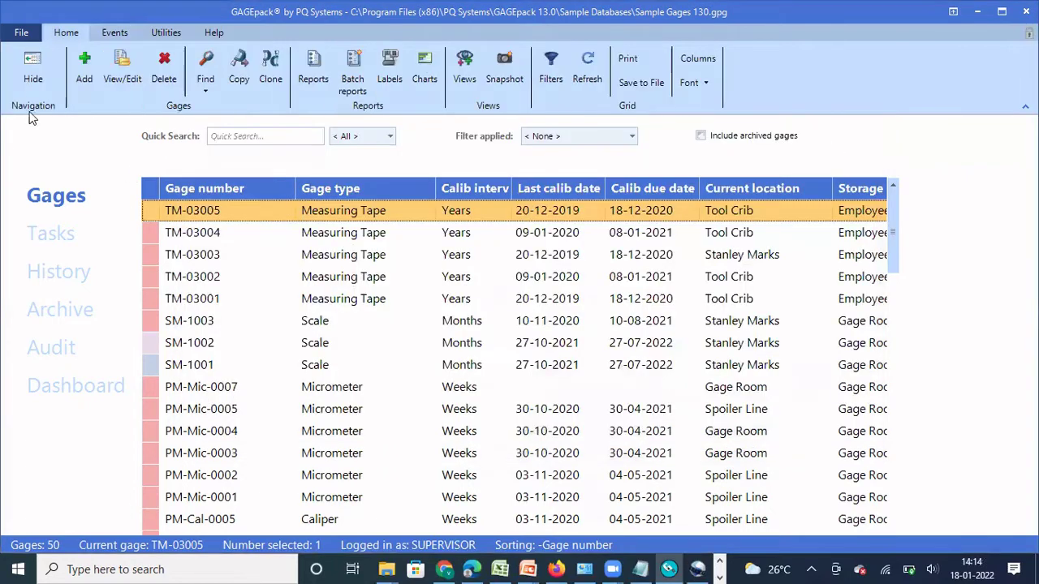
Step: Set the display name of the NISTNumber field back to NIST Number in the global field names and save the settings
left_click(21, 32)
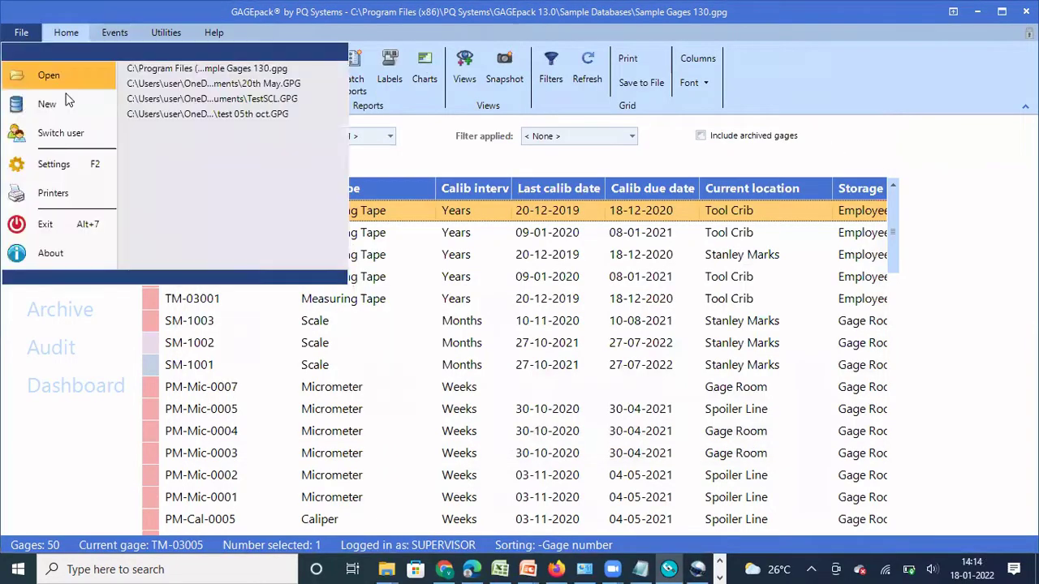
left_click(73, 162)
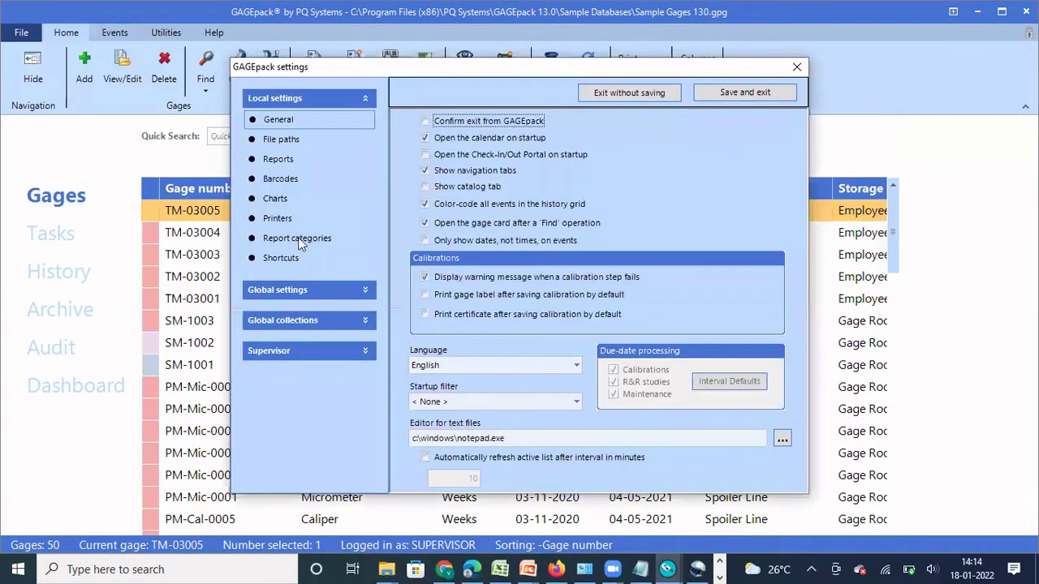
left_click(323, 321)
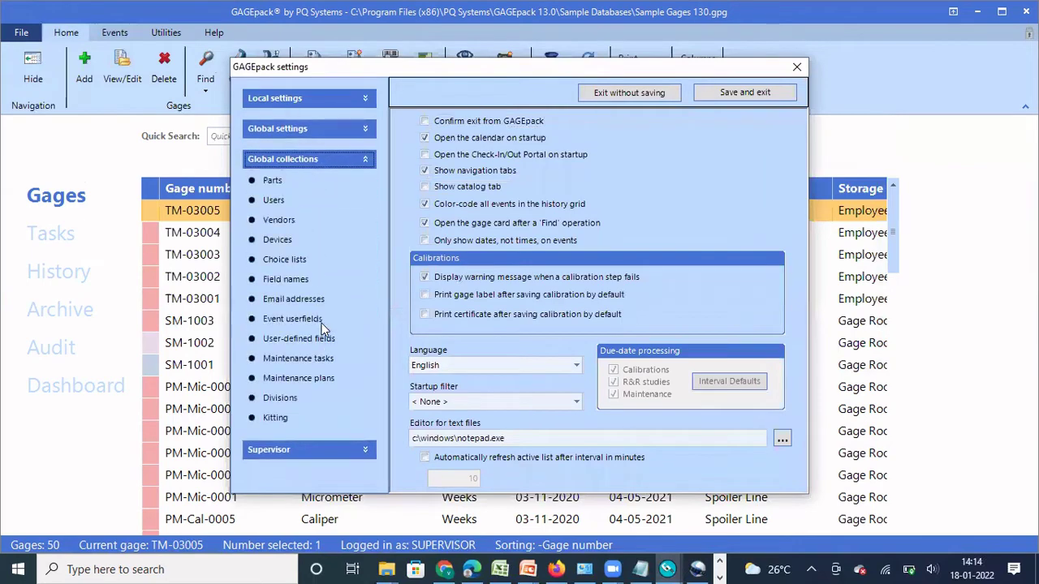
left_click(284, 280)
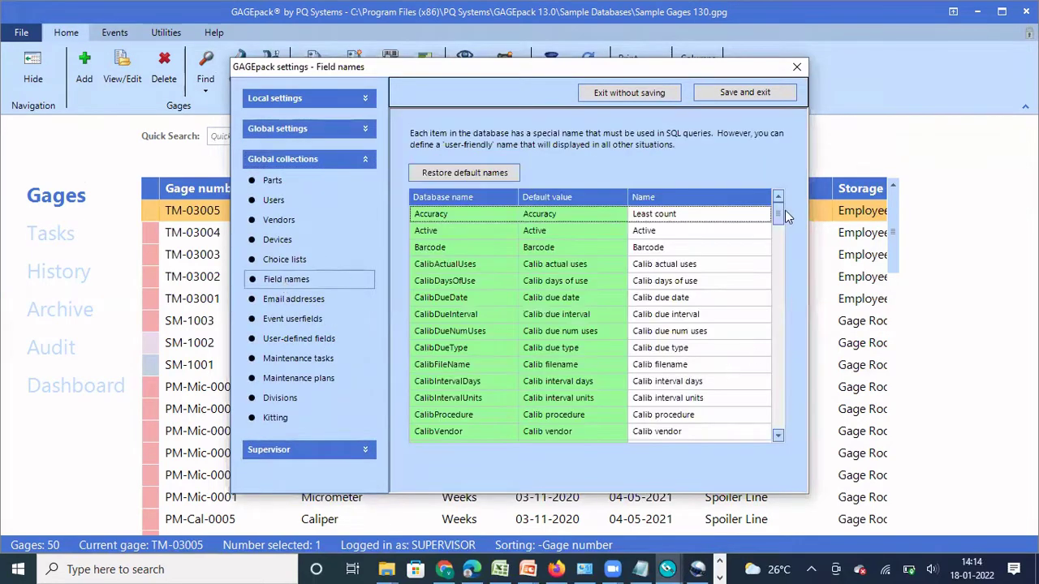
left_click_drag(782, 214, 782, 327)
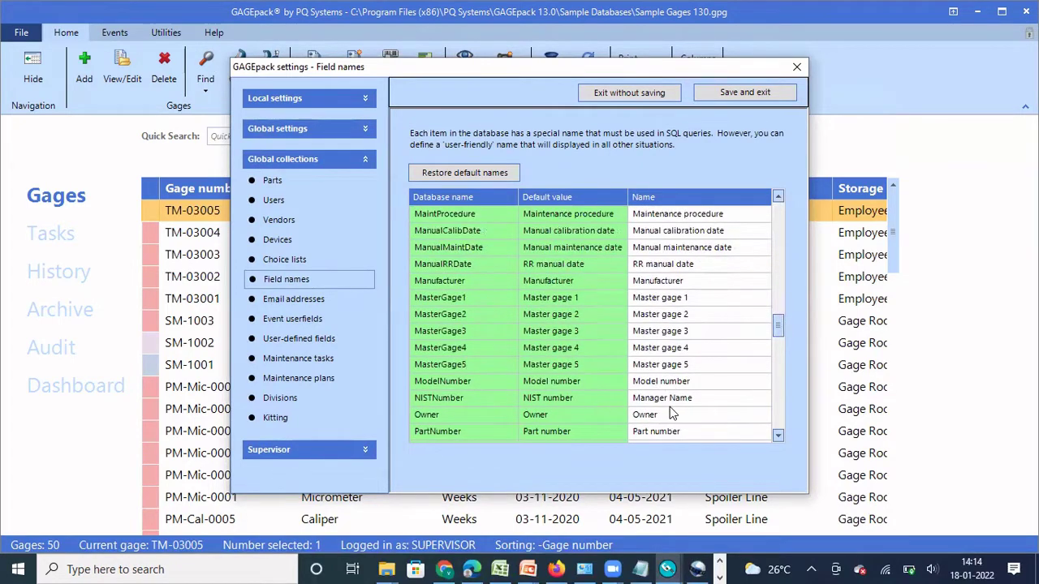
left_click(703, 400)
left_click_drag(699, 398, 581, 393)
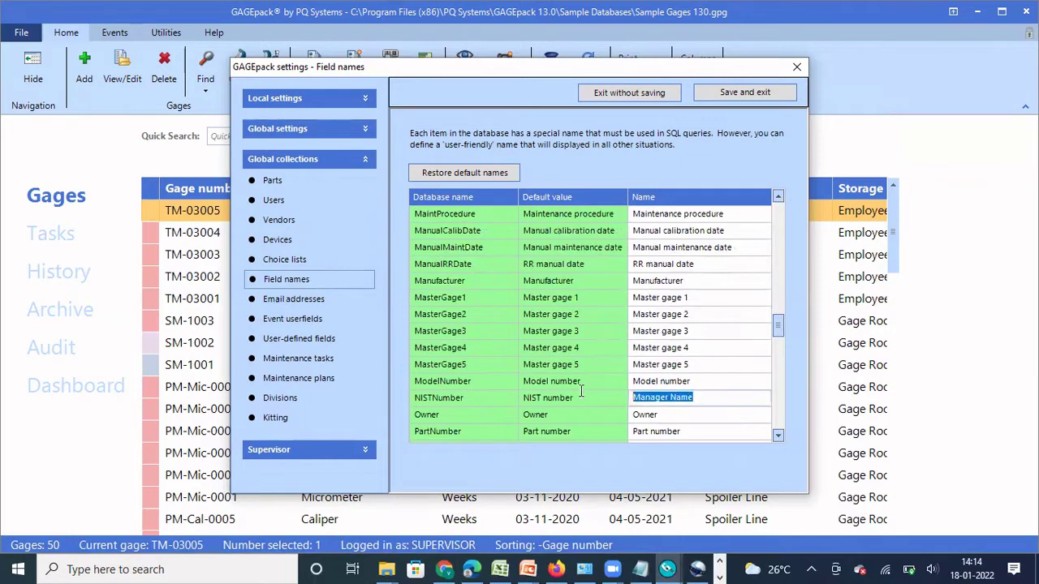
type("NIST")
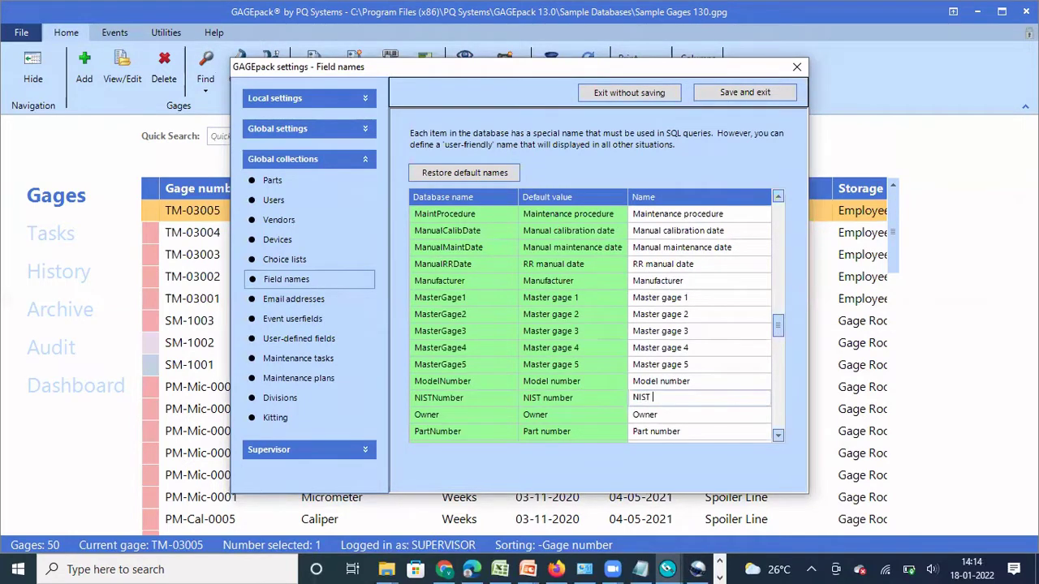
type(" Number")
left_click(769, 92)
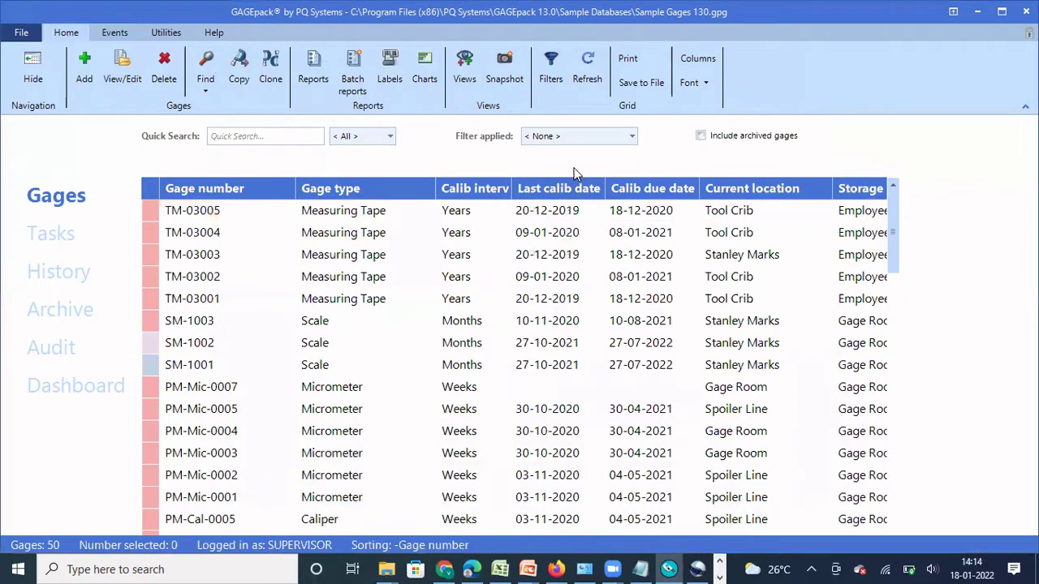
Step: Examine the user fields and checkboxes on the gage card of TM-03005, discarding any changes on exit
double_click(518, 213)
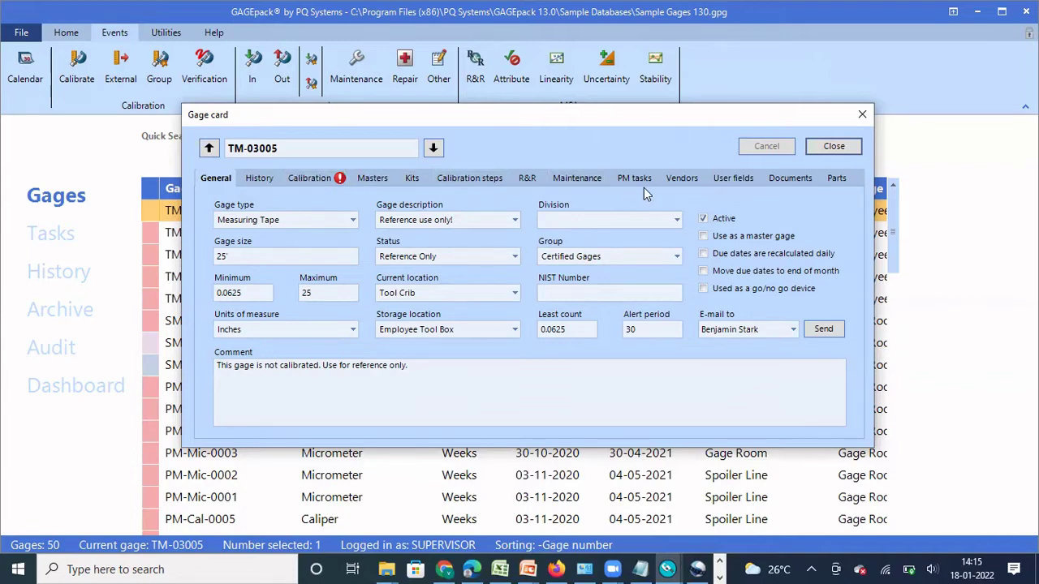
left_click(733, 181)
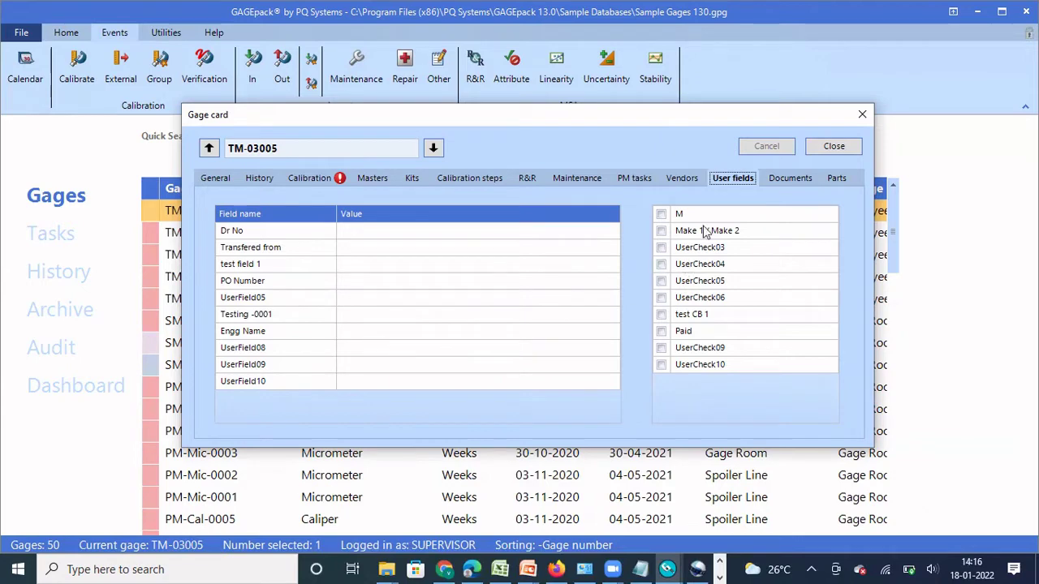
left_click(662, 282)
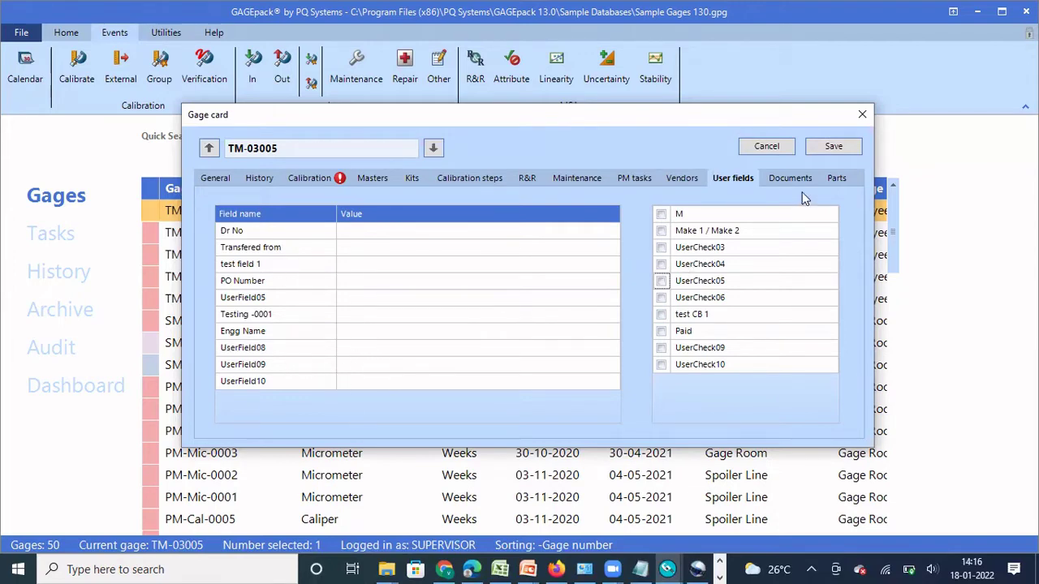
left_click(863, 115)
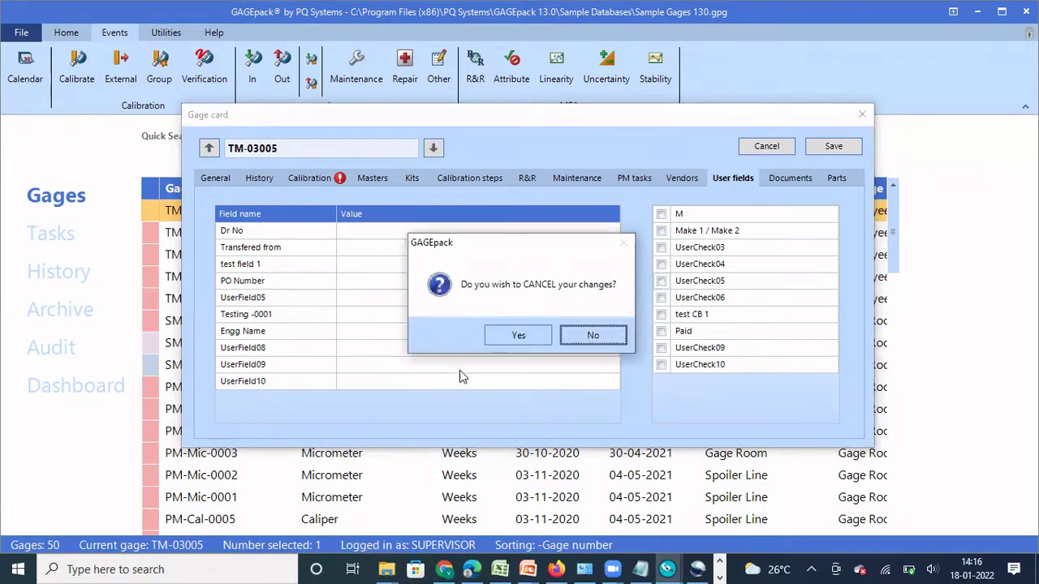
left_click(521, 333)
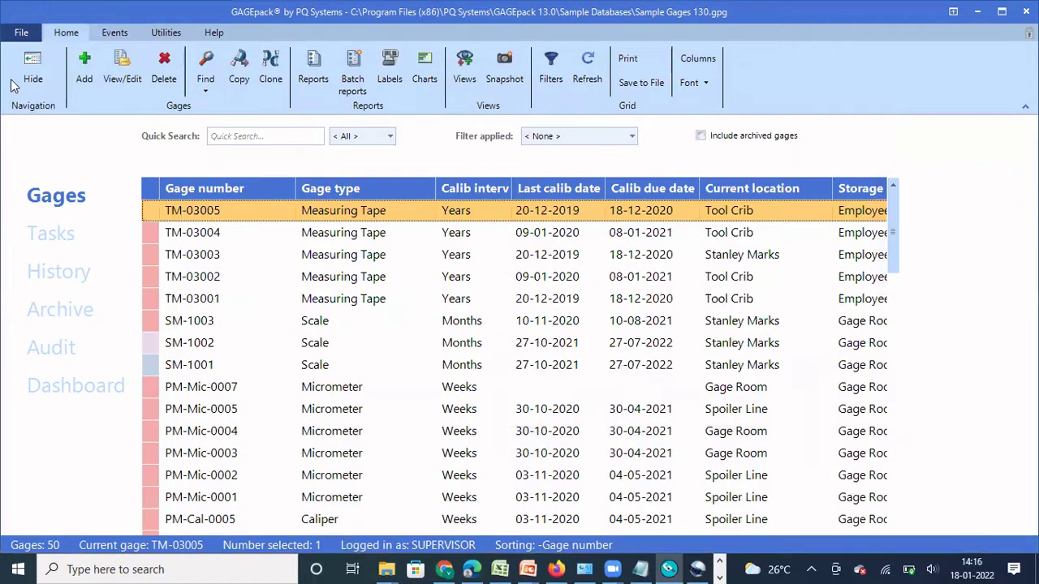
Step: Set the display name of UserCheck03 to test in the global field names settings
left_click(21, 32)
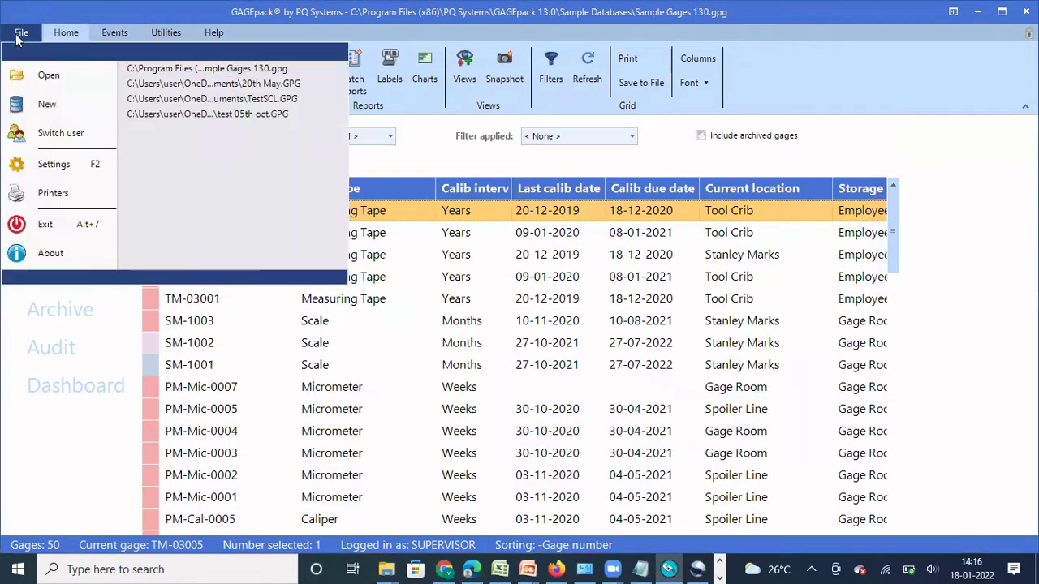
left_click(70, 163)
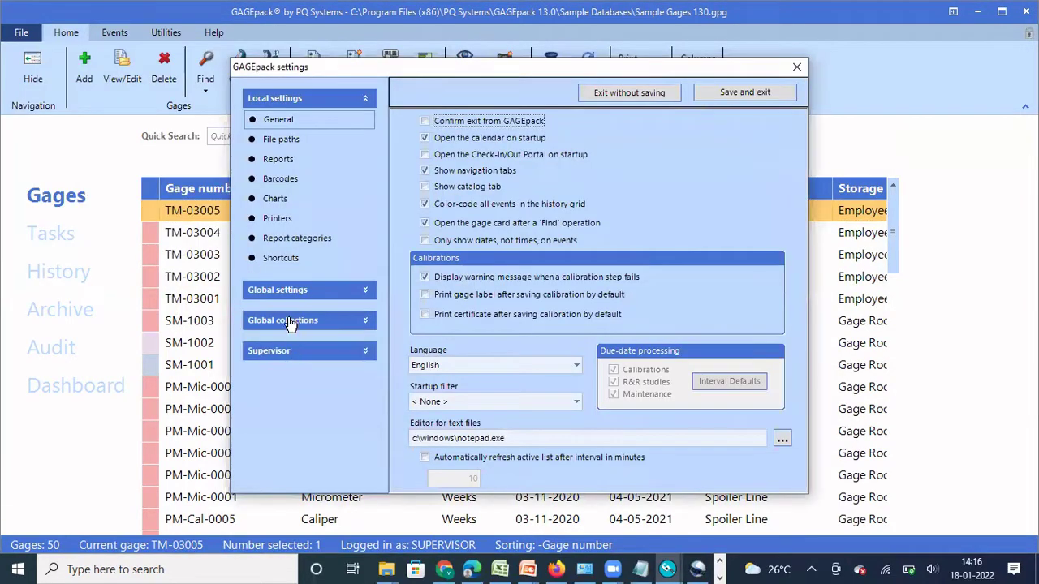
left_click(290, 322)
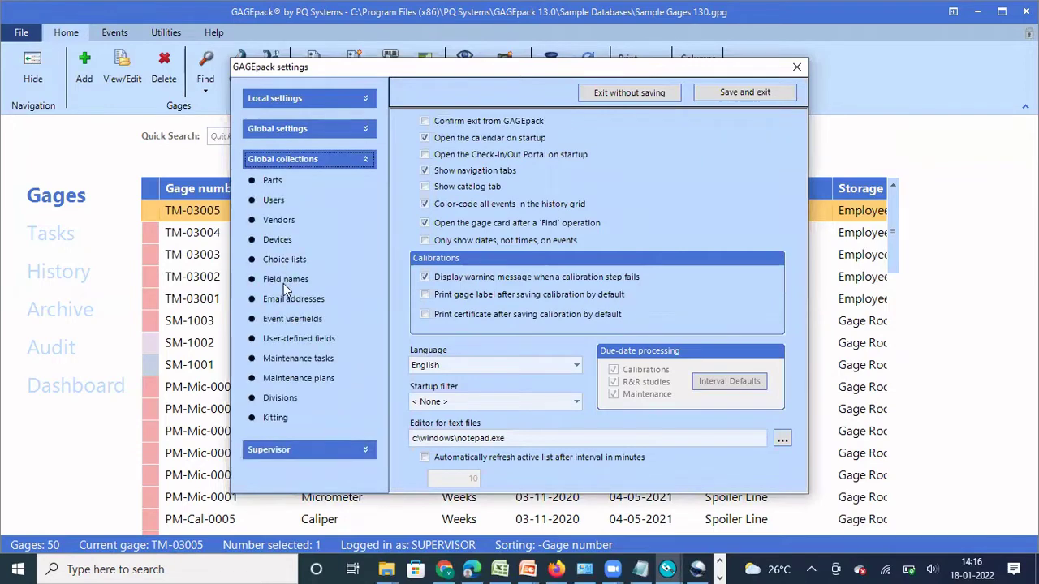
left_click(284, 281)
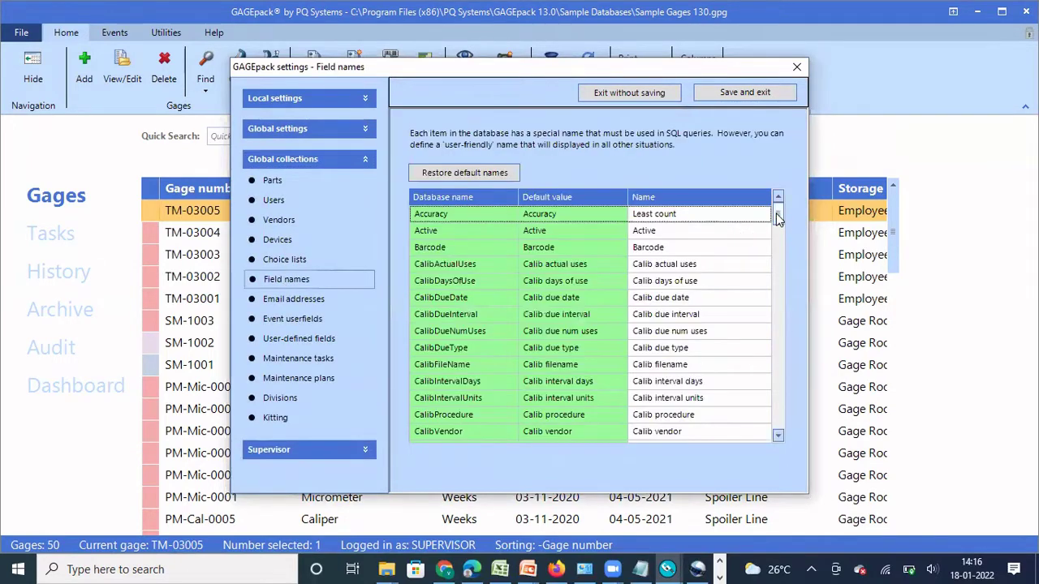
left_click_drag(777, 219, 778, 391)
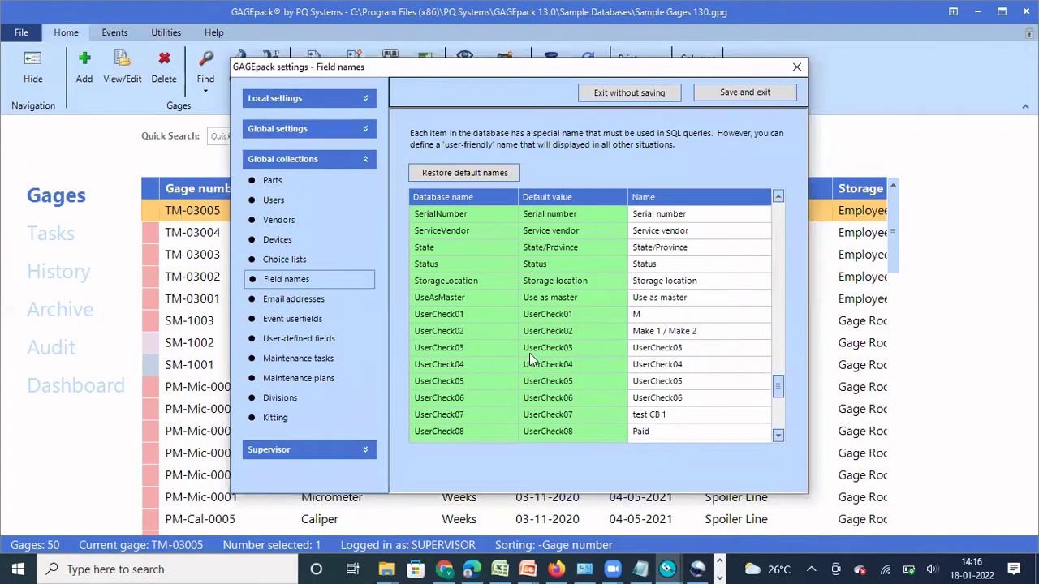
left_click(698, 347)
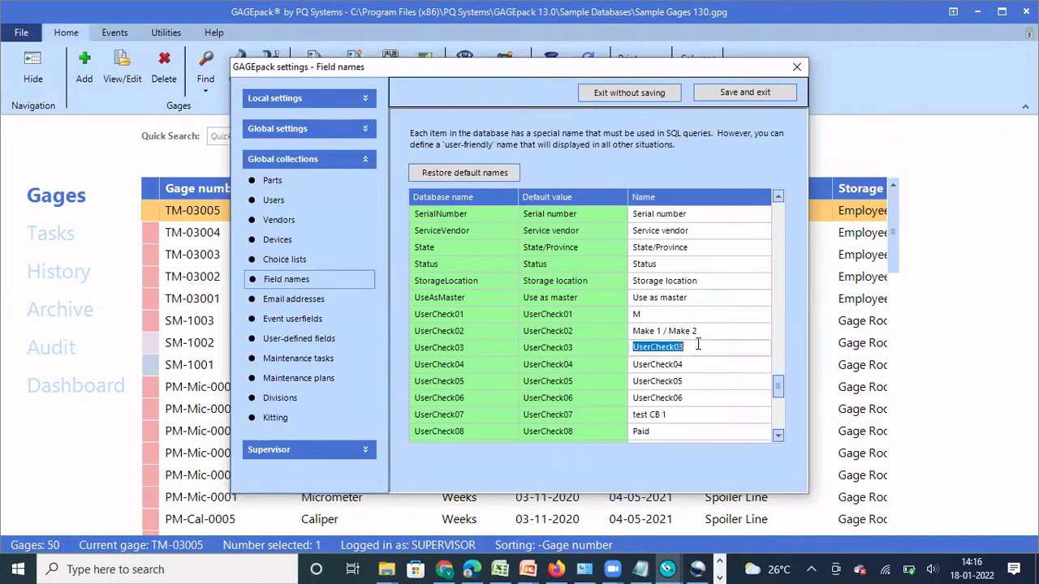
type("test")
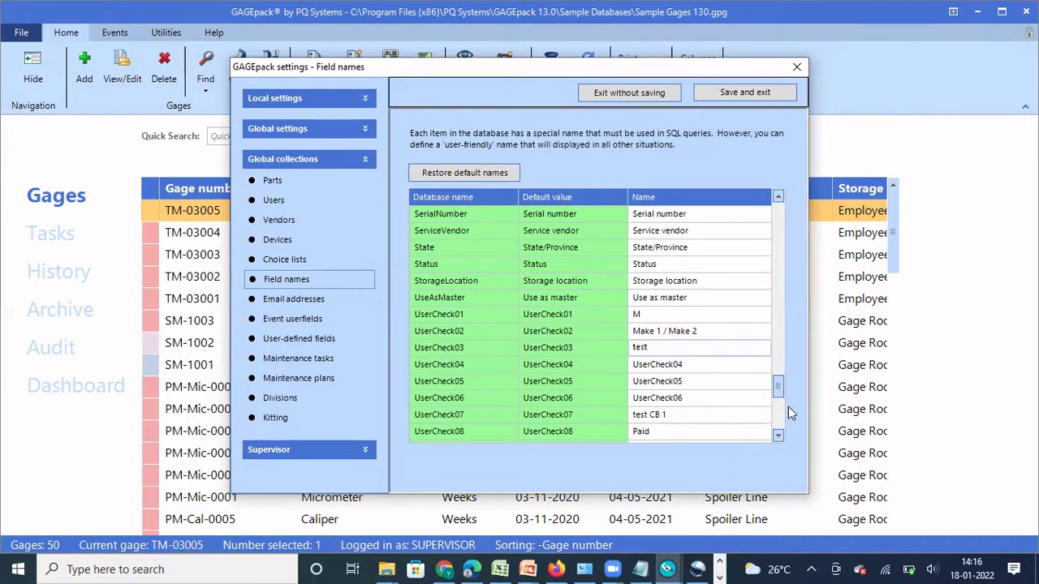
Step: Try to set the display name of UserField08 to test in the global field names settings
left_click_drag(778, 387, 781, 406)
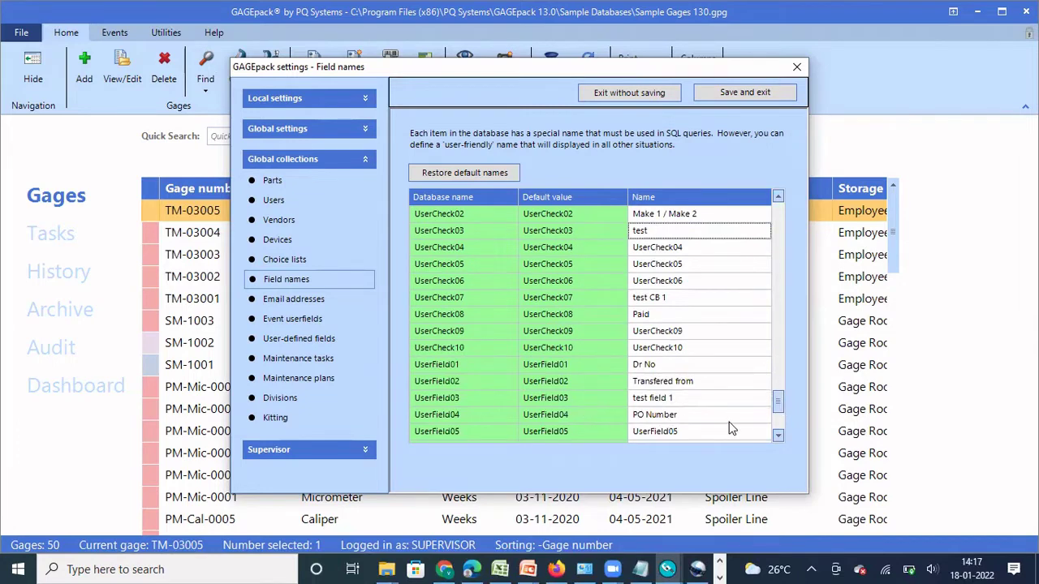
left_click(778, 436)
left_click(777, 435)
left_click(778, 436)
left_click(778, 436)
left_click(777, 435)
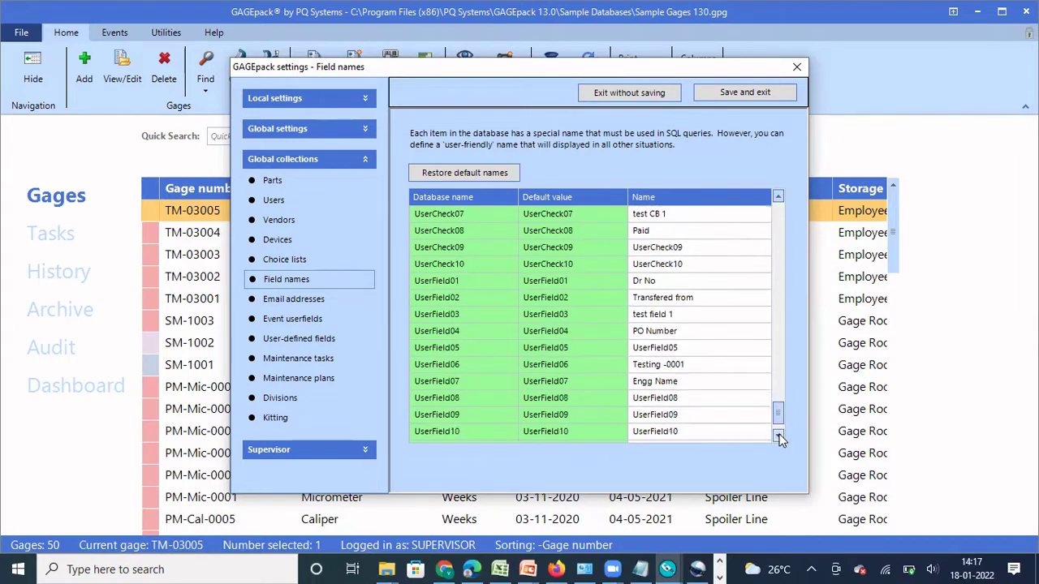
left_click(777, 436)
left_click(778, 436)
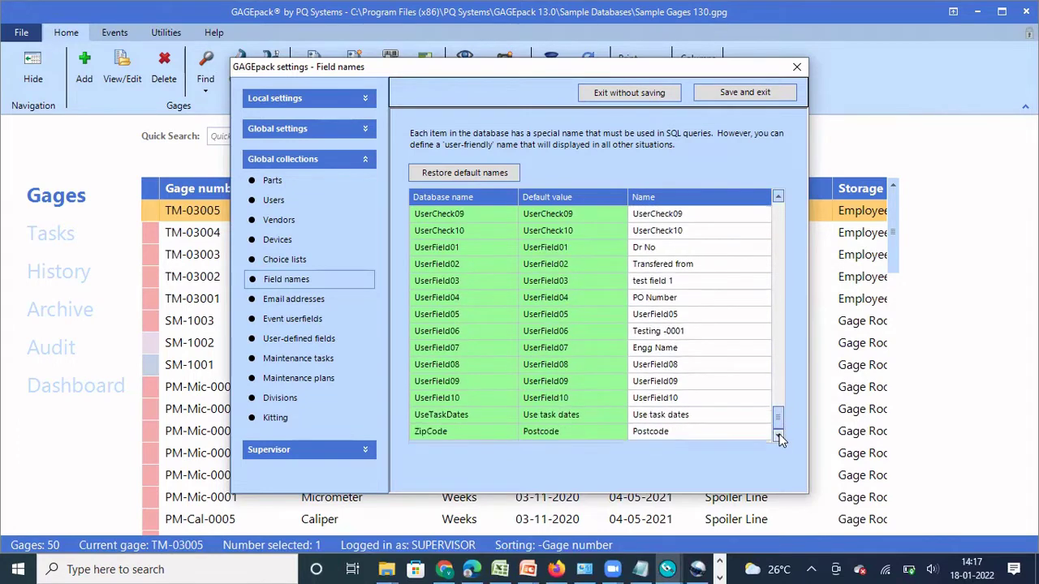
left_click(686, 366)
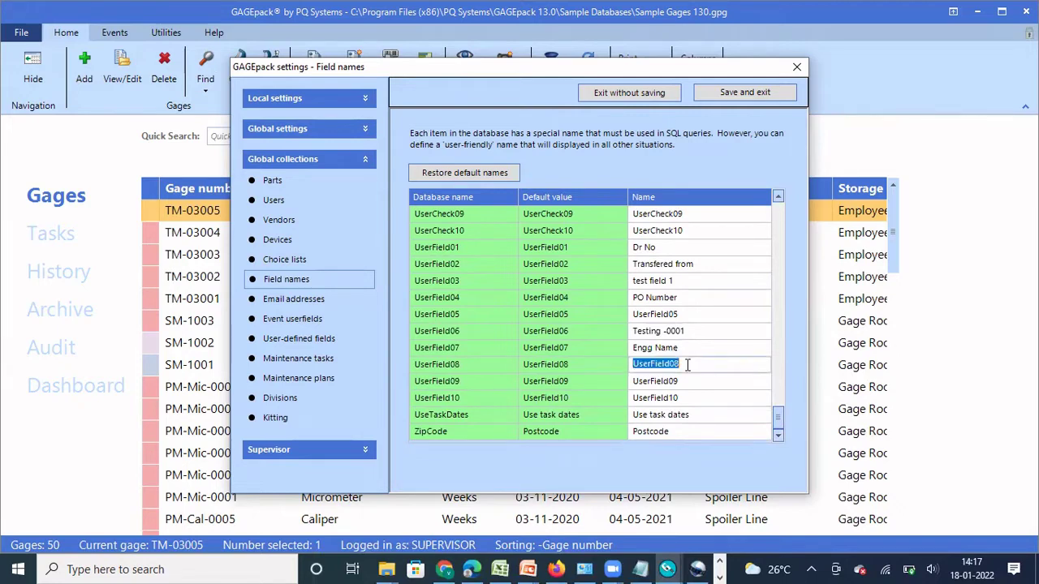
type("test")
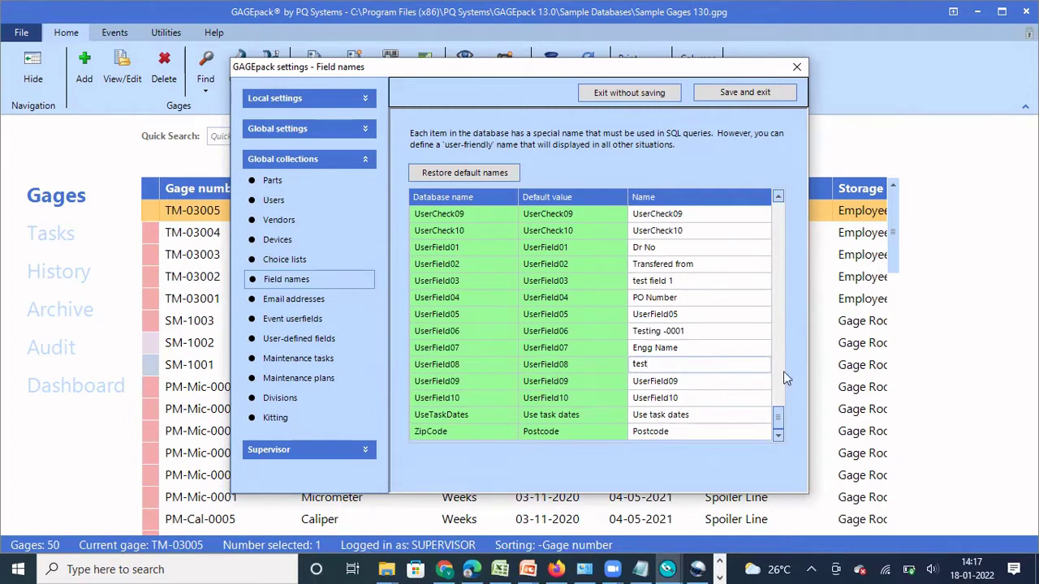
left_click(779, 418)
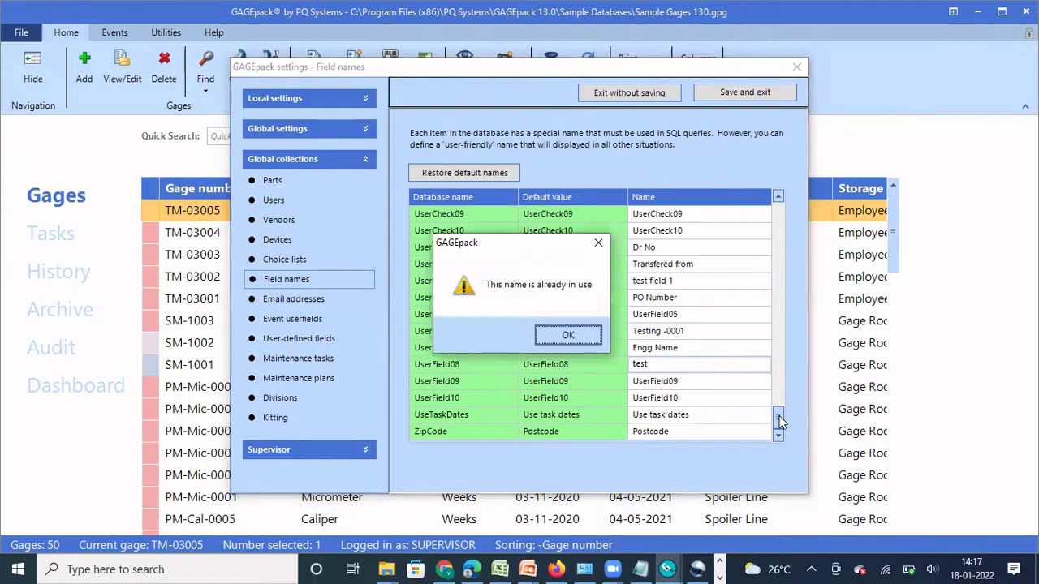
left_click(568, 336)
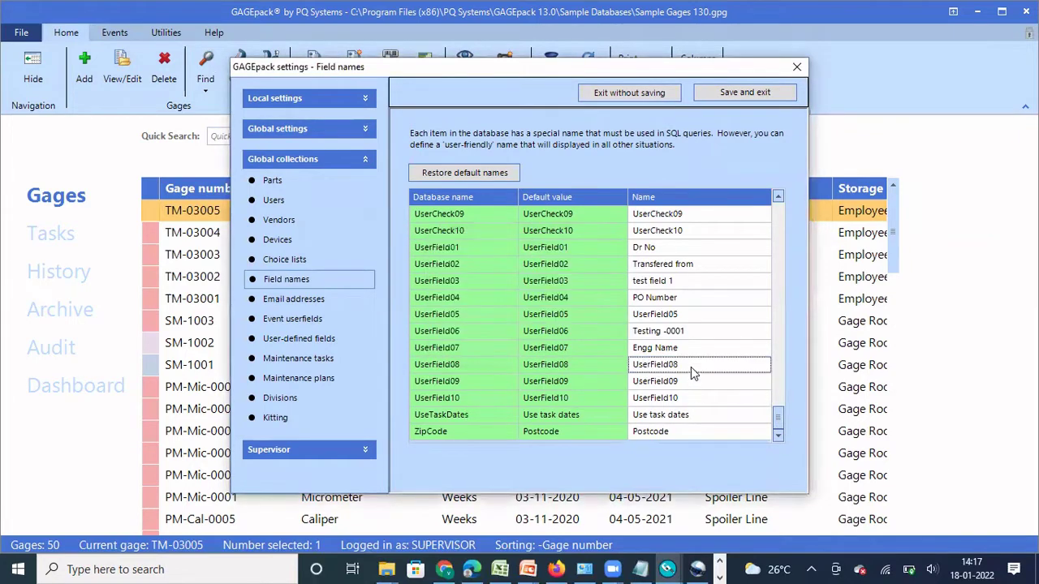
Step: Set the display name of UserField08 to test -01 in the global field names and save the settings
left_click(692, 365)
type("test -0")
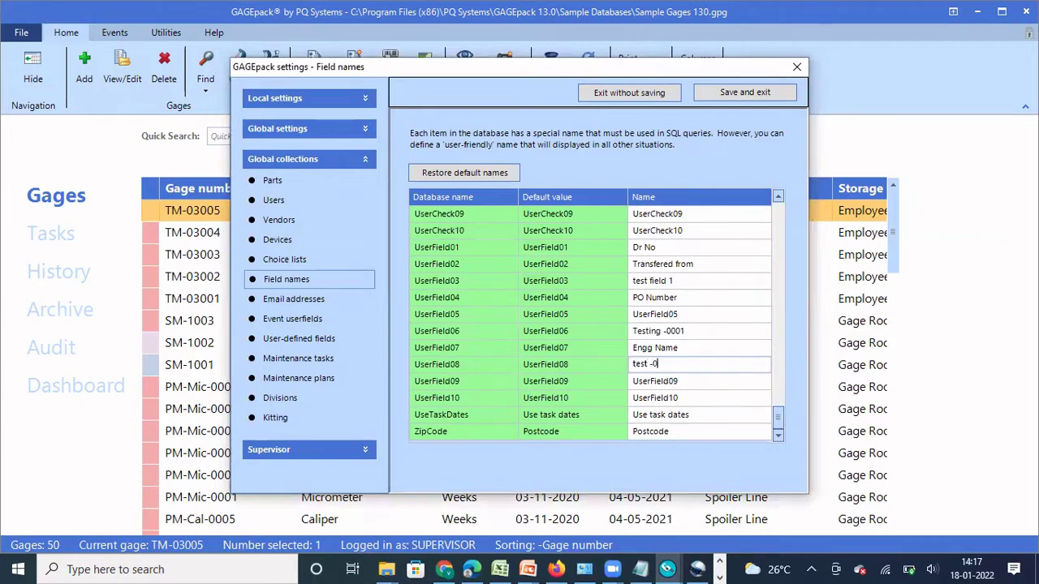
type("1")
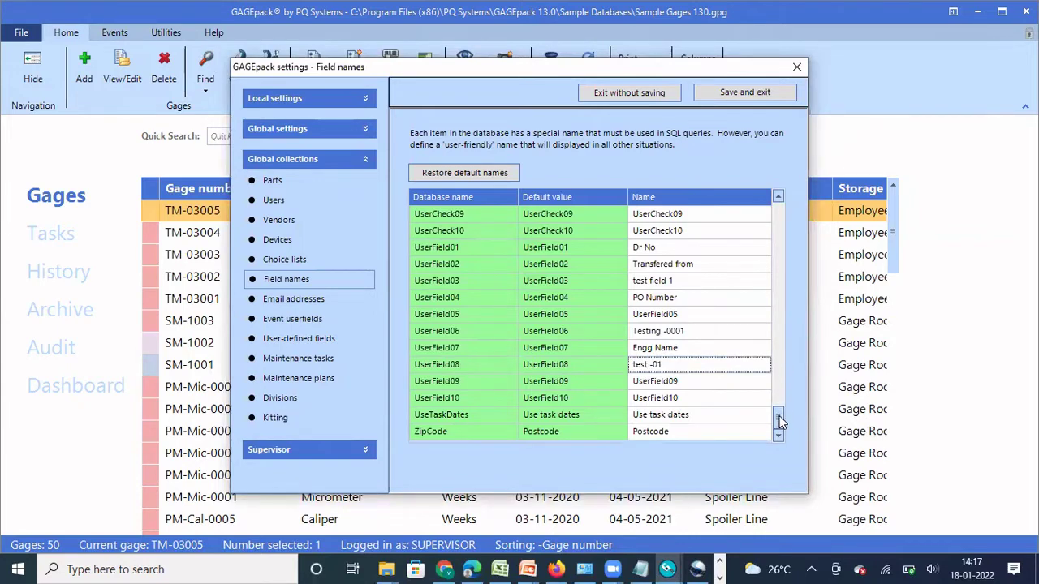
mouse_move(779, 421)
left_mouse_down()
mouse_move(779, 402)
mouse_move(778, 412)
left_mouse_up()
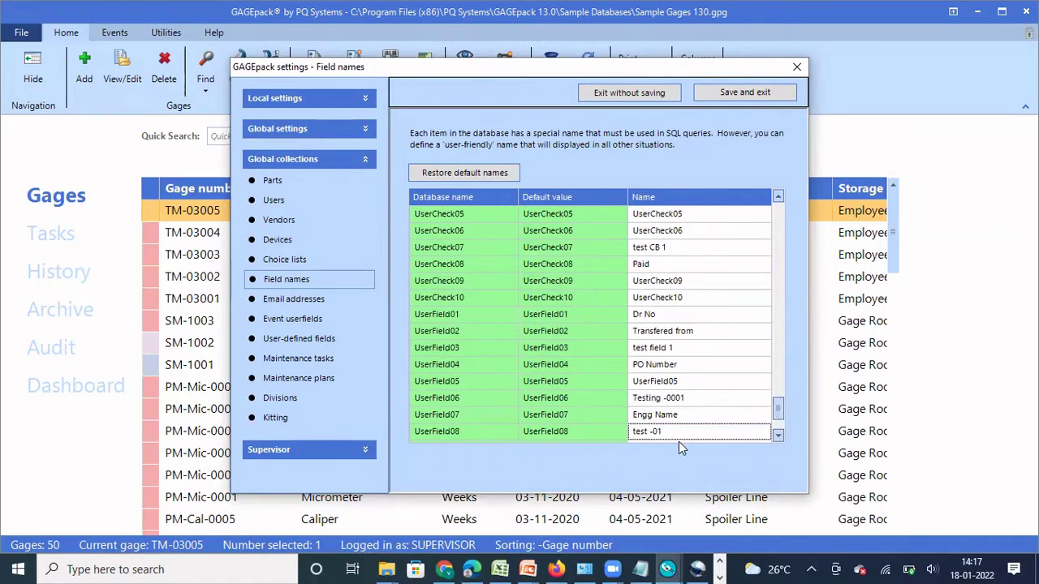
left_click(760, 91)
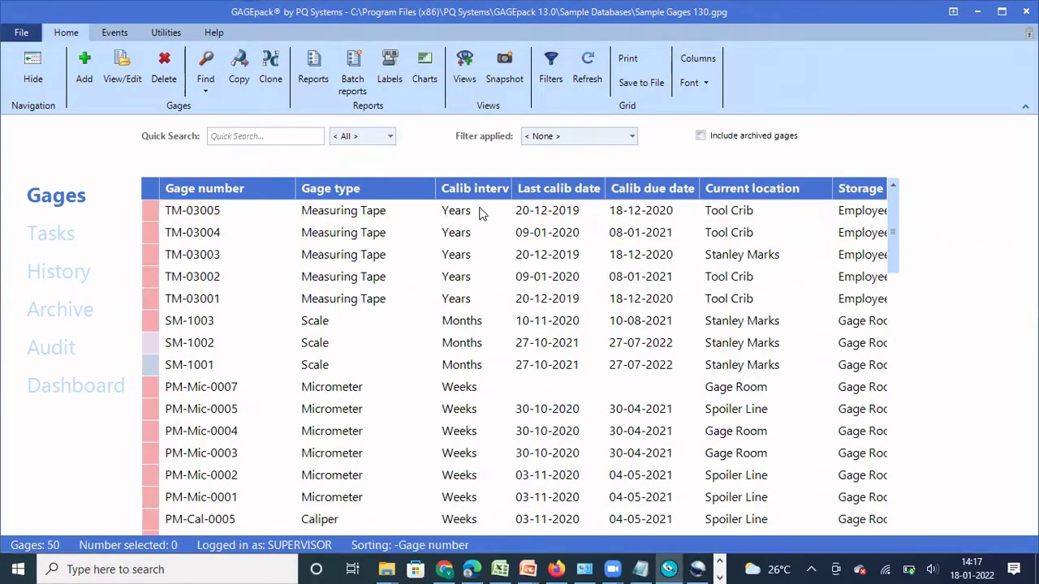
Step: Check the renamed user field and checkbox labels on the gage card of TM-03005, compare with its general fields, and close the card
double_click(480, 212)
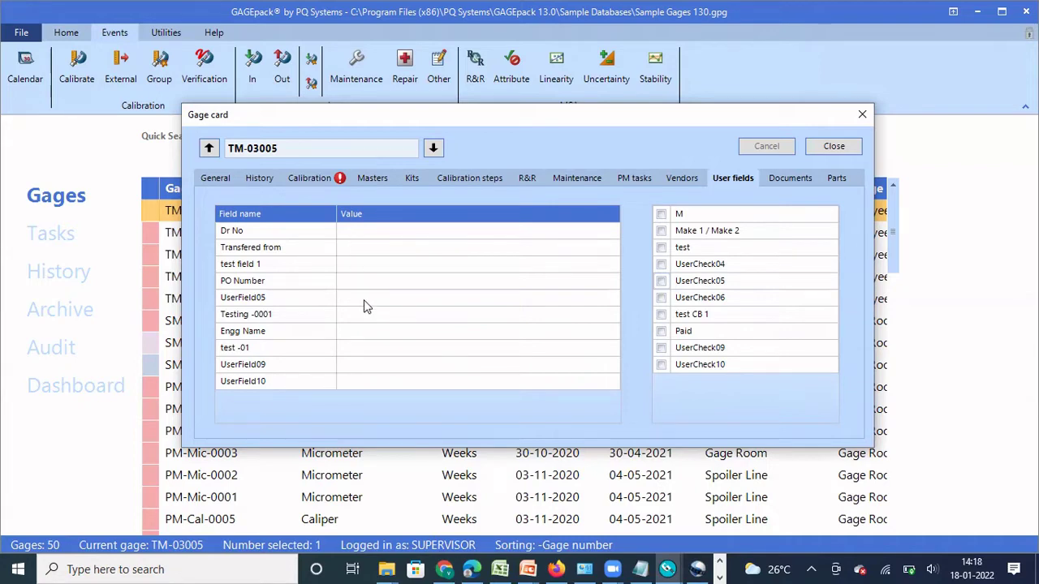
left_click(210, 178)
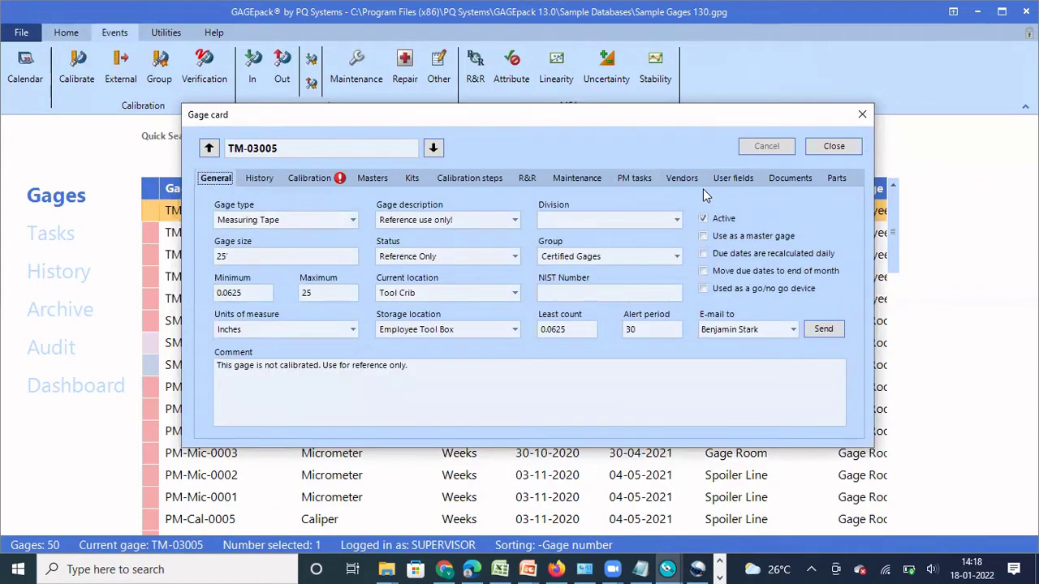
left_click(732, 179)
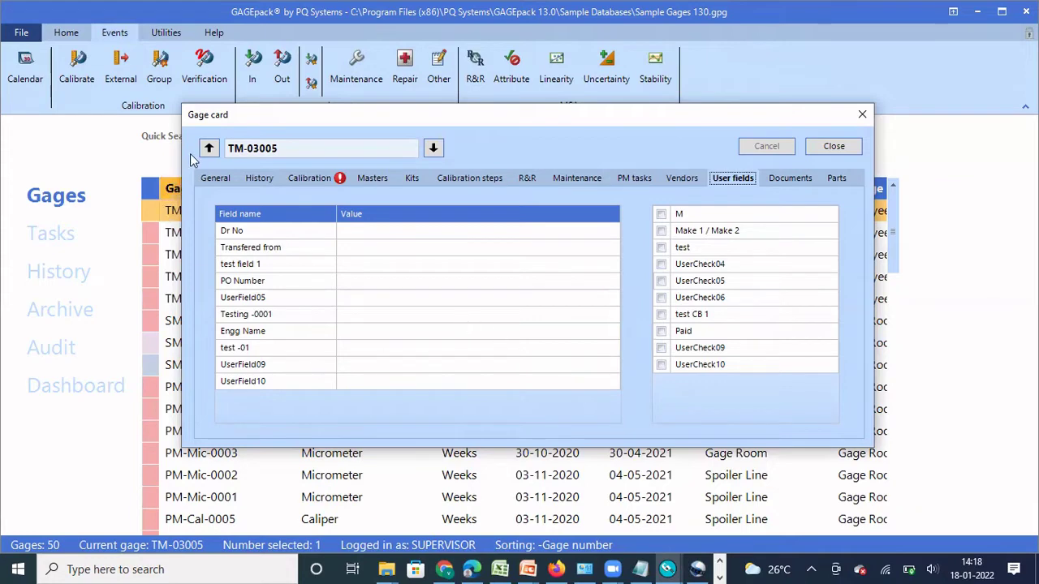
left_click(209, 183)
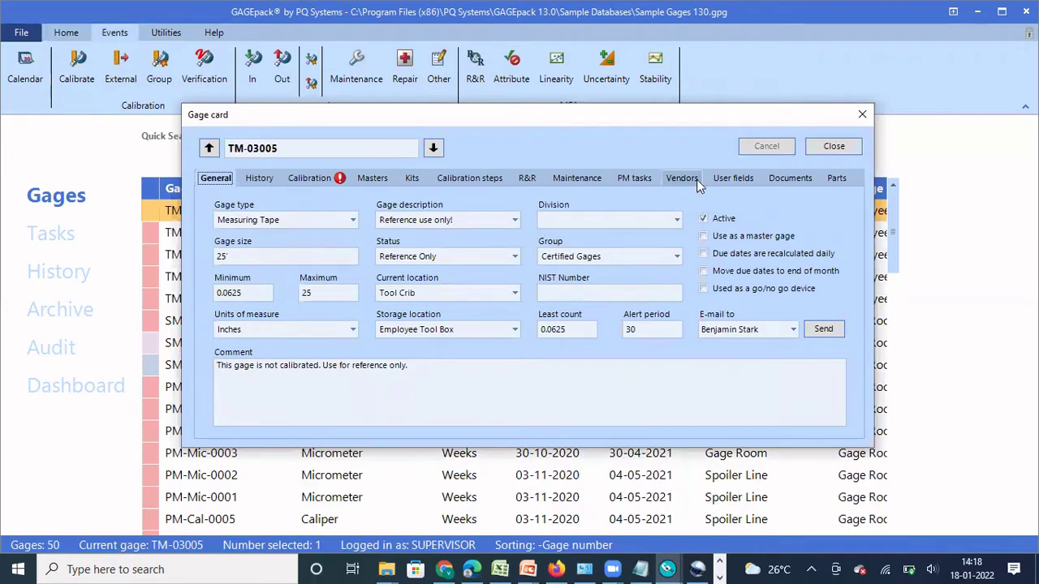
left_click(733, 180)
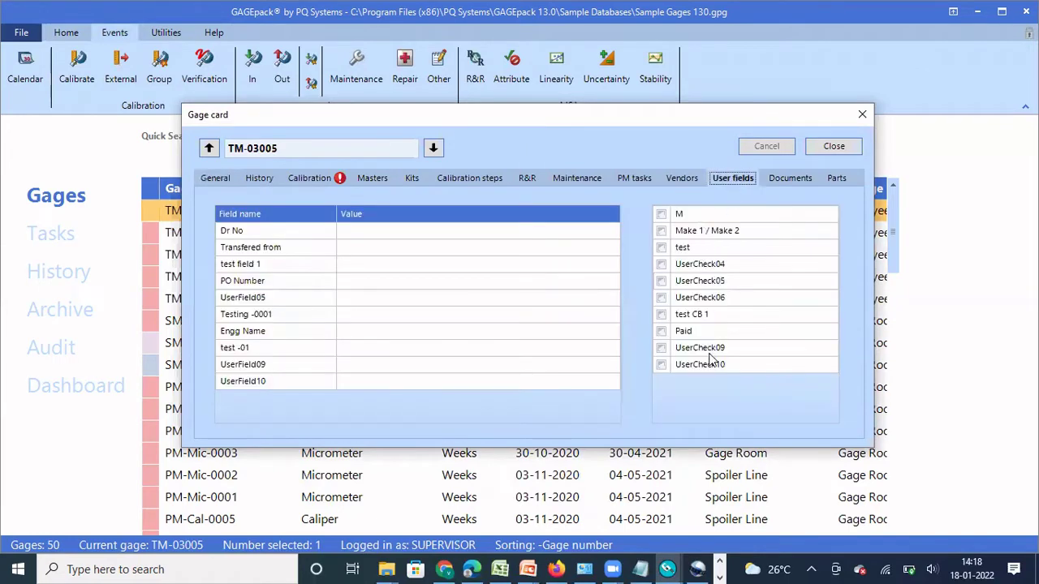
left_click(842, 148)
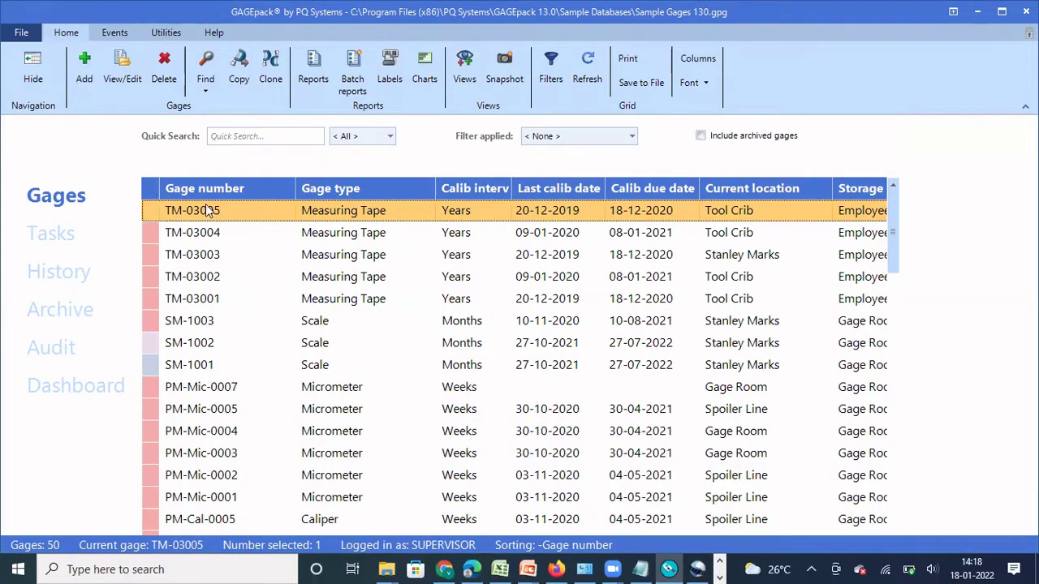
Step: Examine the two user fields on a new calibration event form for TM-03005 and discard the event
left_click(115, 33)
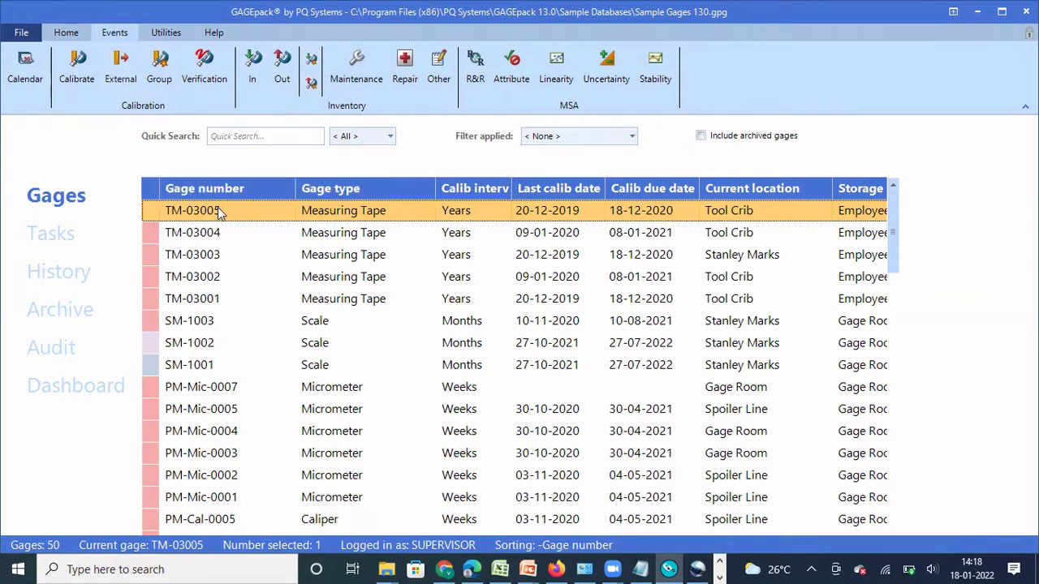
left_click(77, 79)
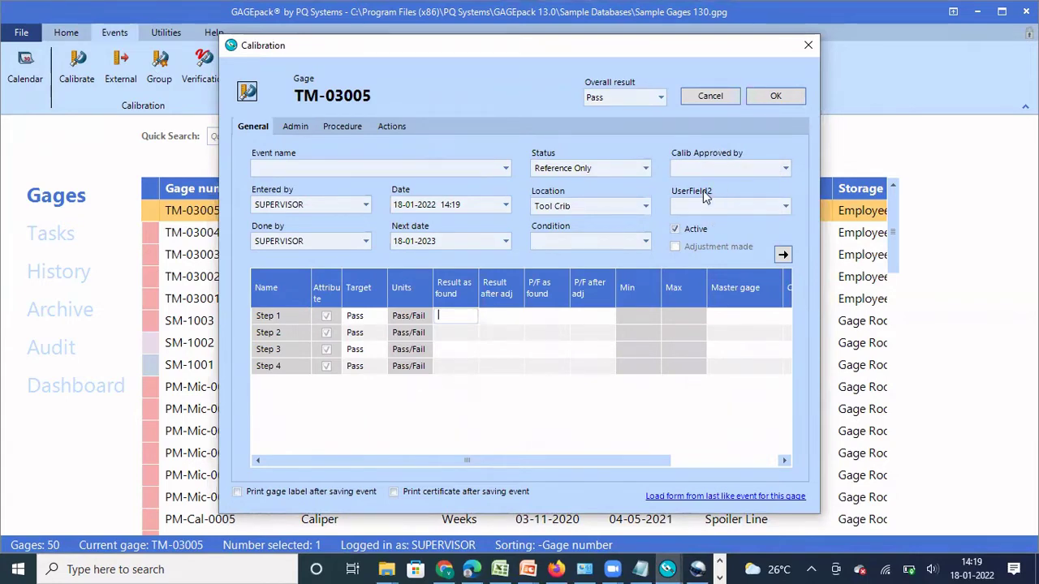
left_click(808, 50)
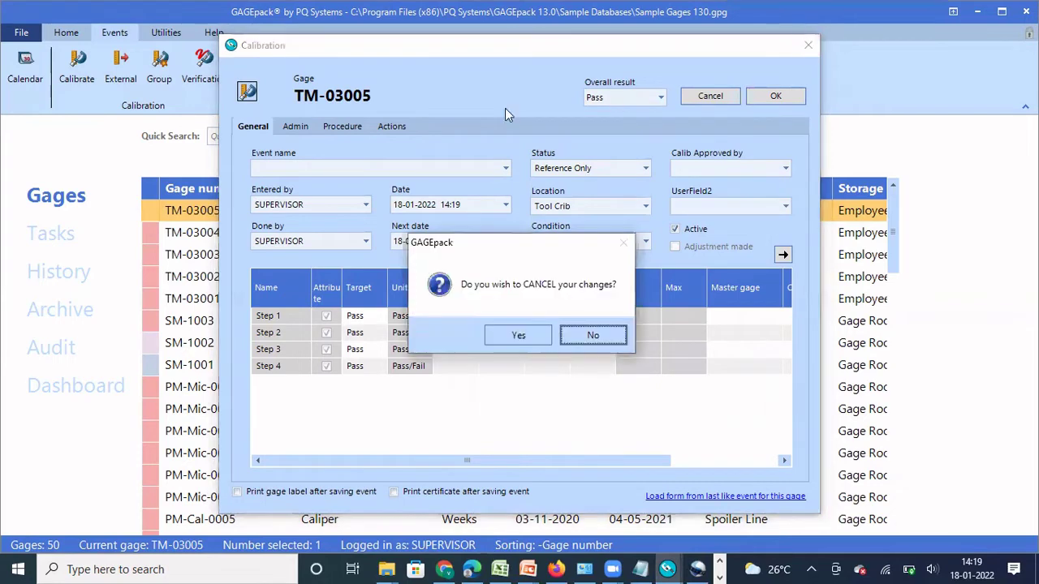
left_click(522, 339)
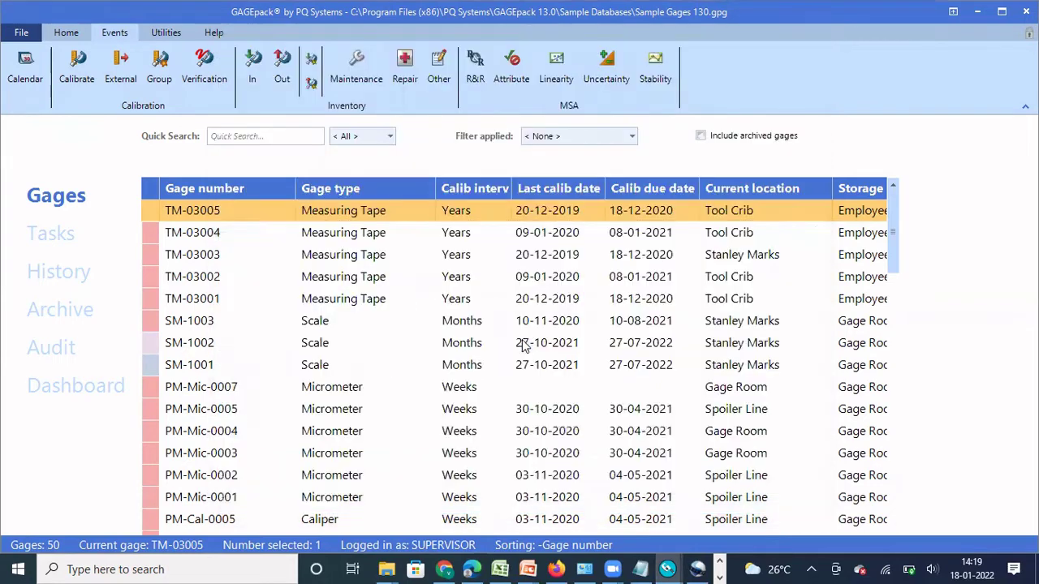
Step: Examine the user fields on the verification and external calibration forms for TM-03005, discarding both events
left_click(200, 69)
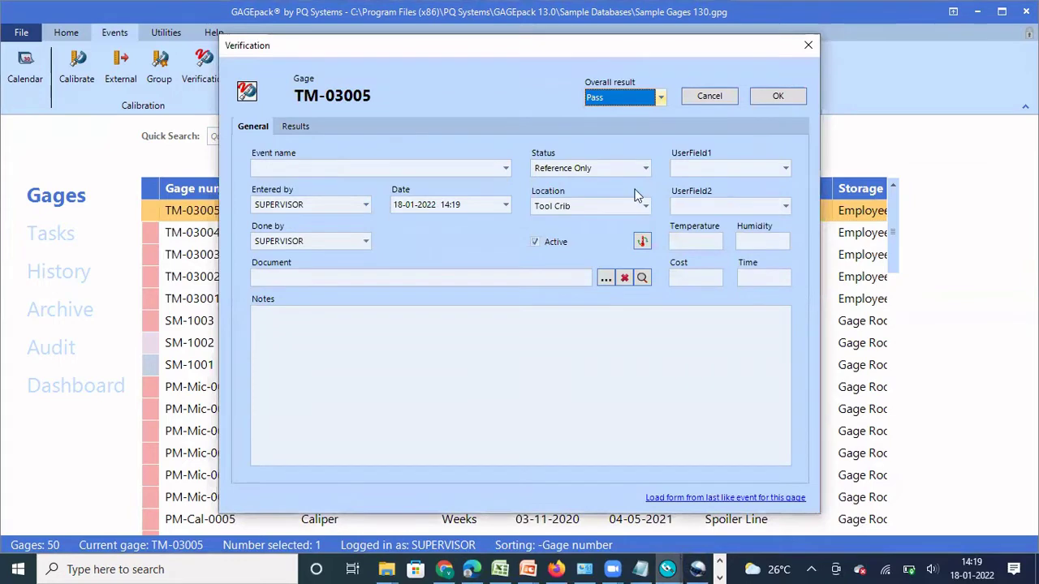
left_click(809, 46)
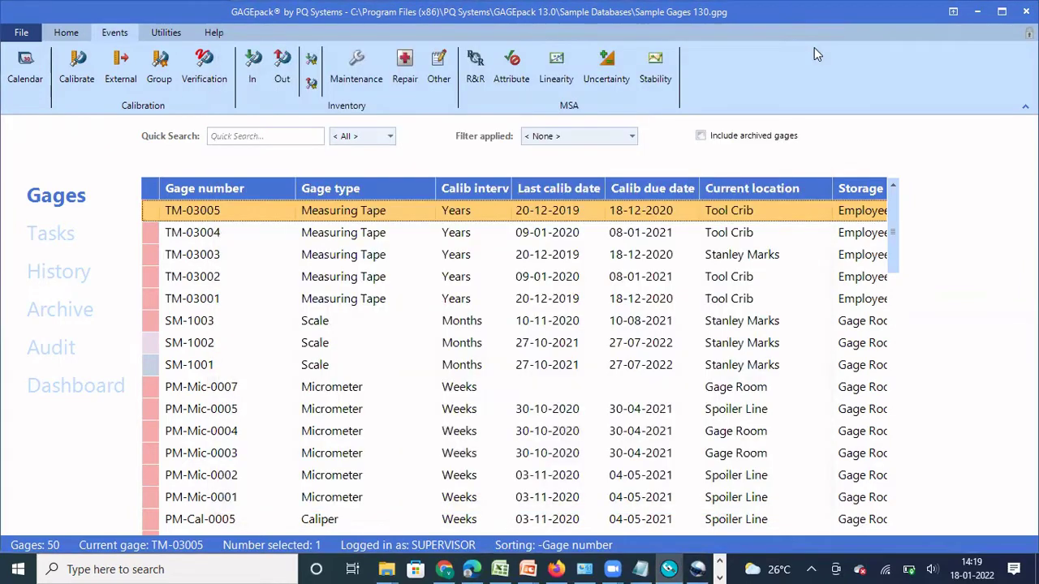
left_click(119, 72)
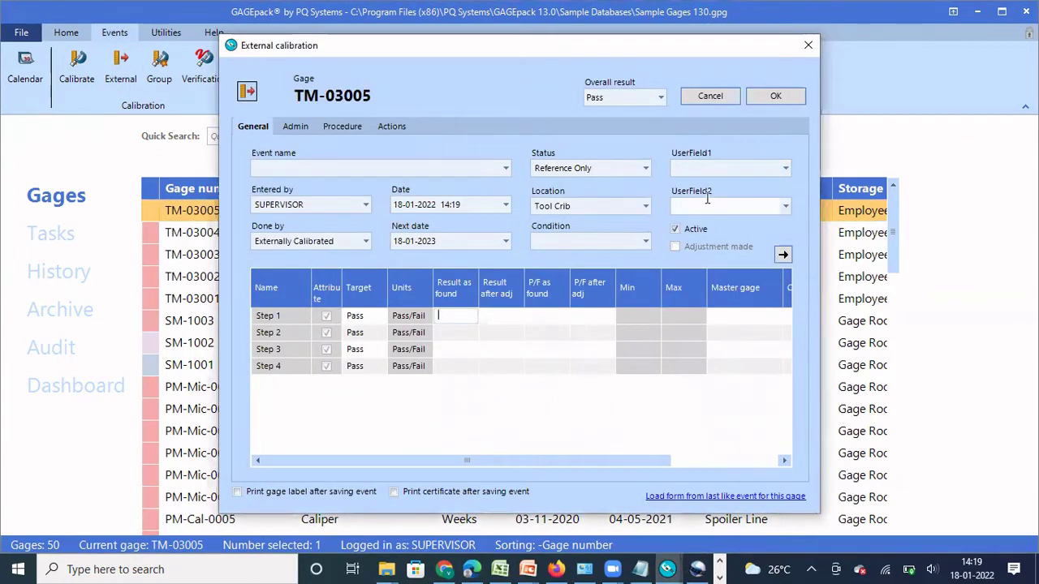
left_click(809, 45)
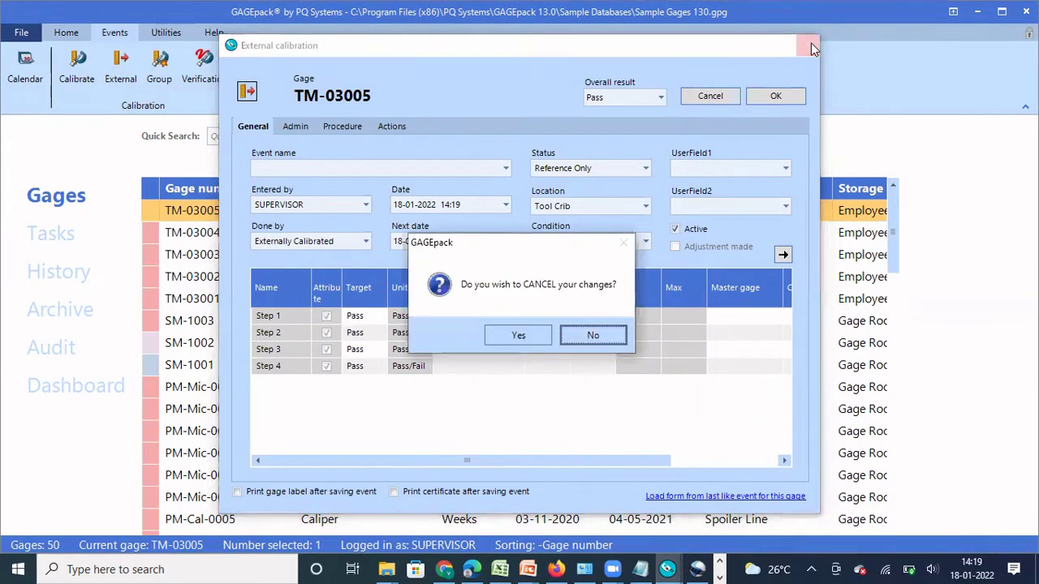
left_click(518, 336)
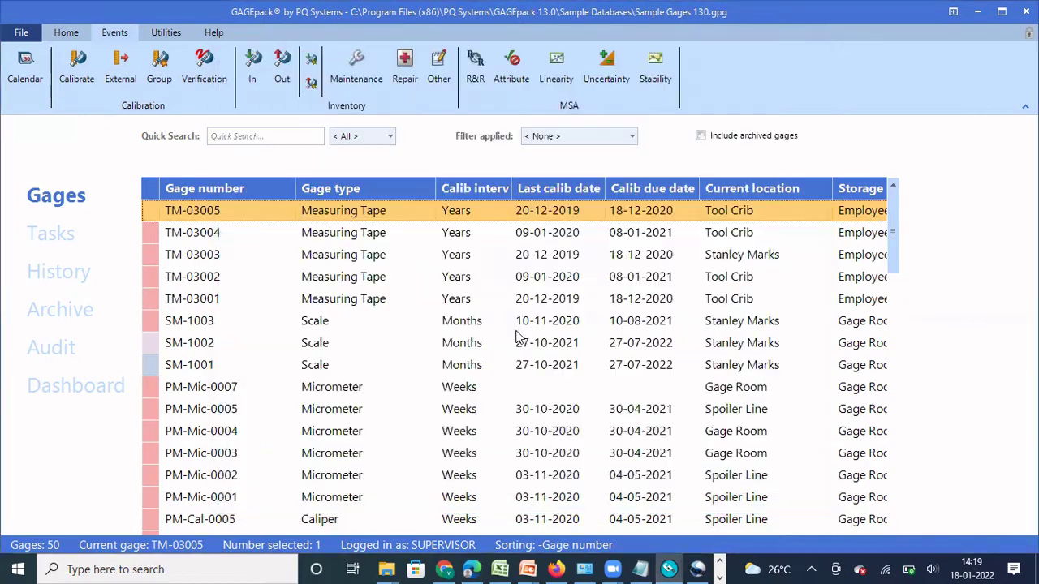
Step: Rename the second user field of the Calibrations event to test1 in the global event userfields and save the settings
left_click(18, 36)
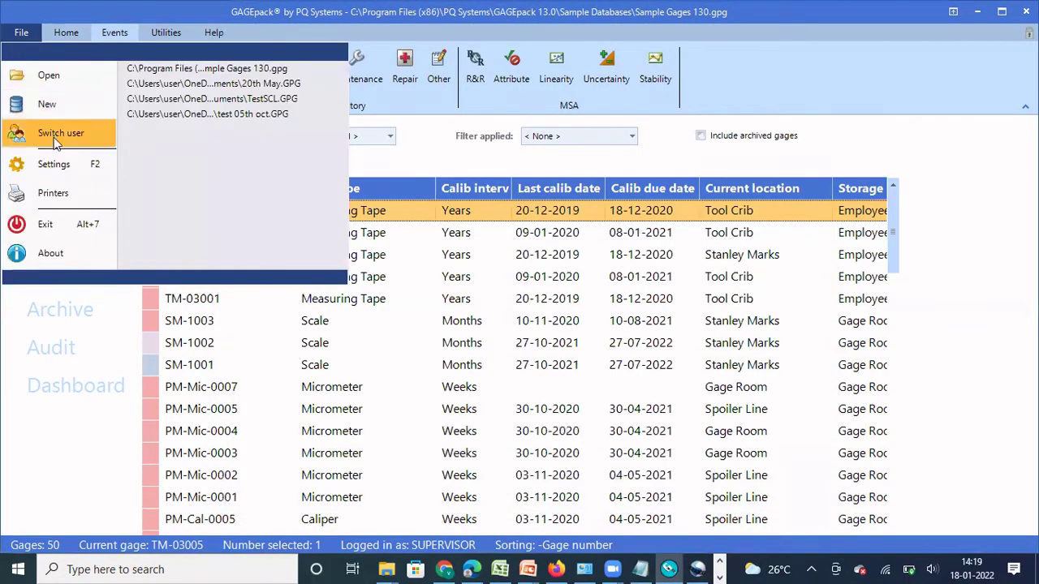
left_click(52, 164)
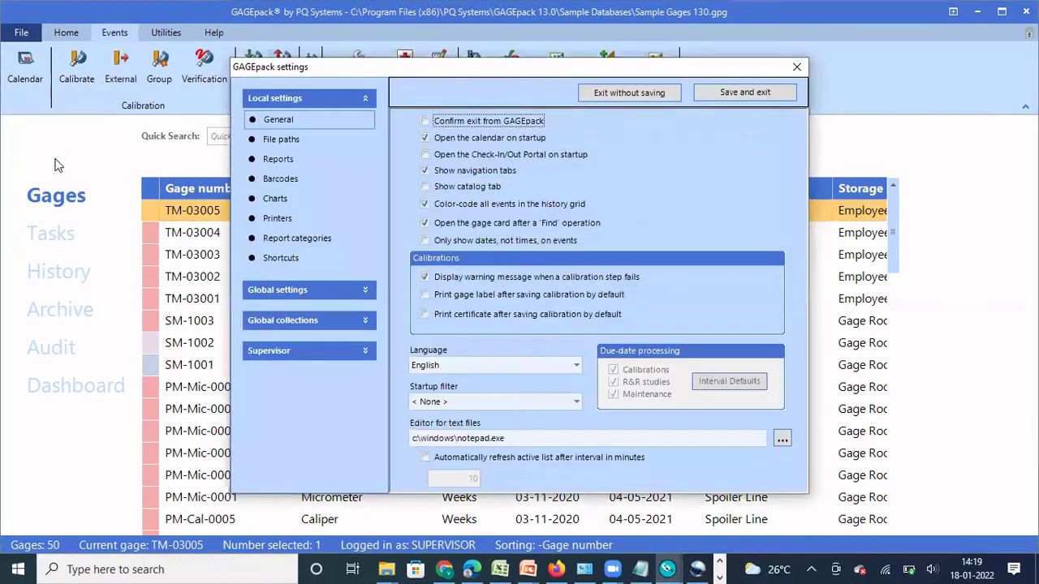
left_click(274, 323)
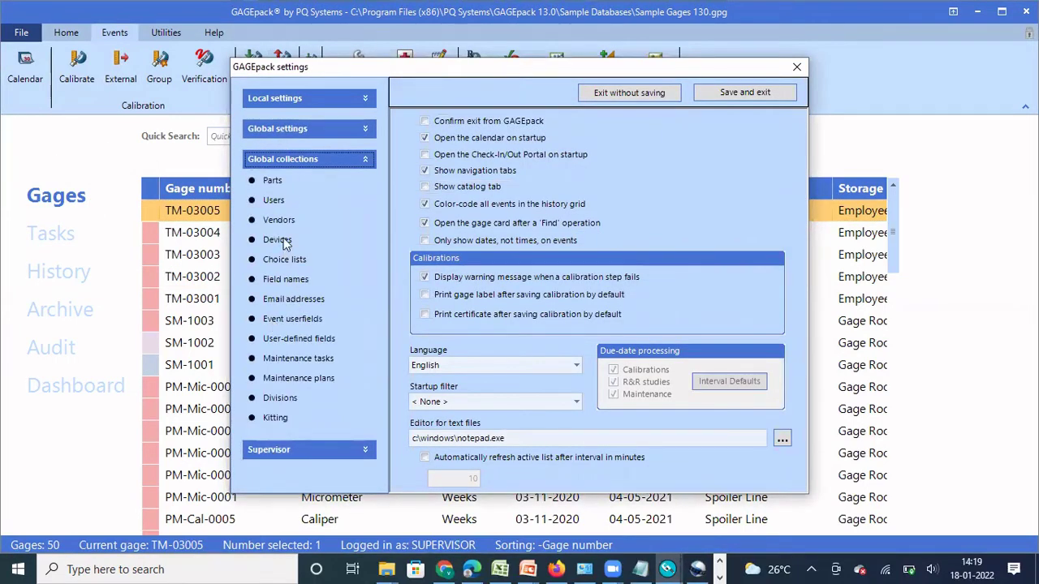
left_click(280, 323)
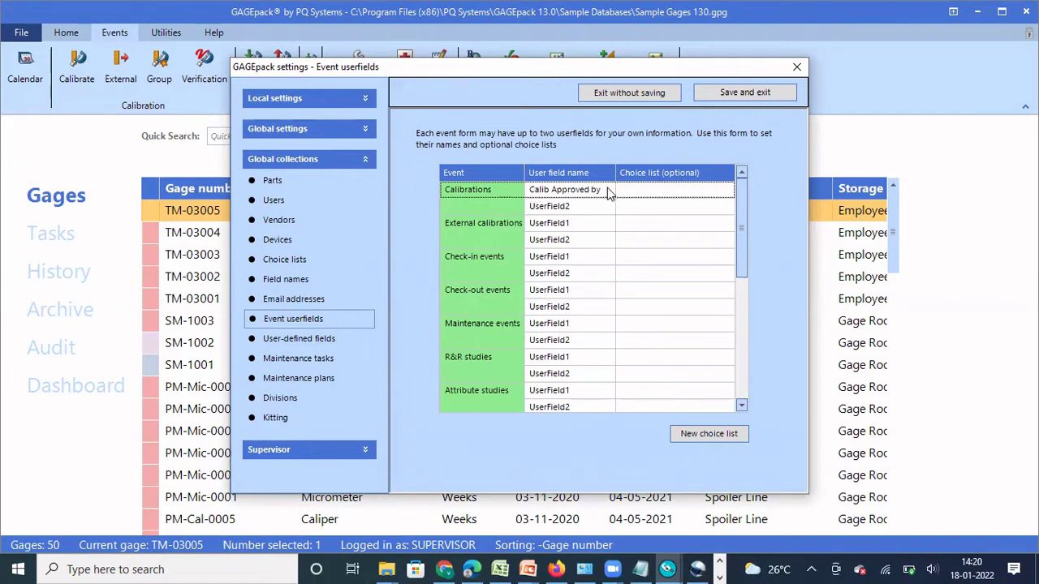
left_click(583, 204)
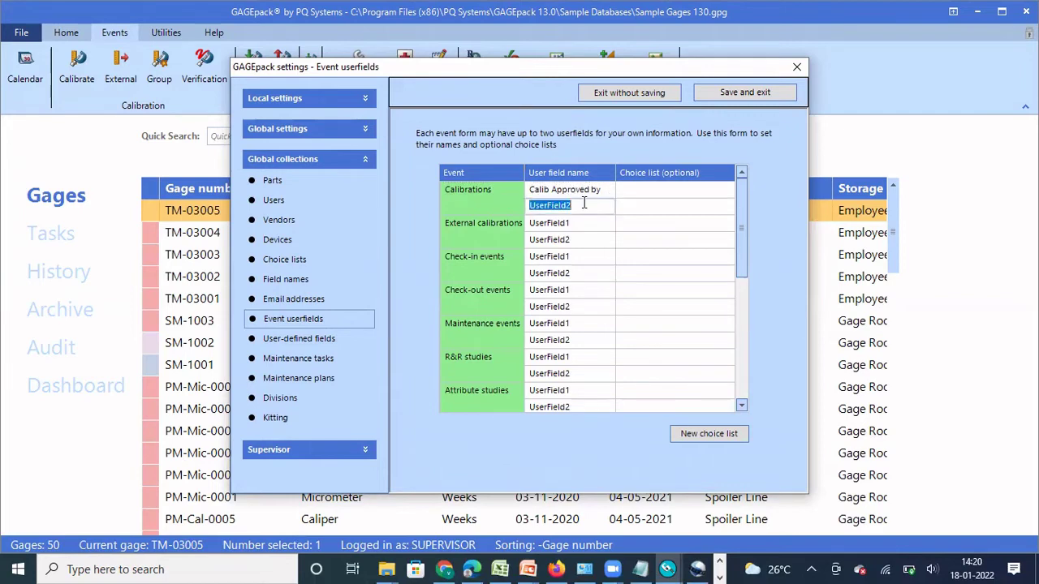
type("test1")
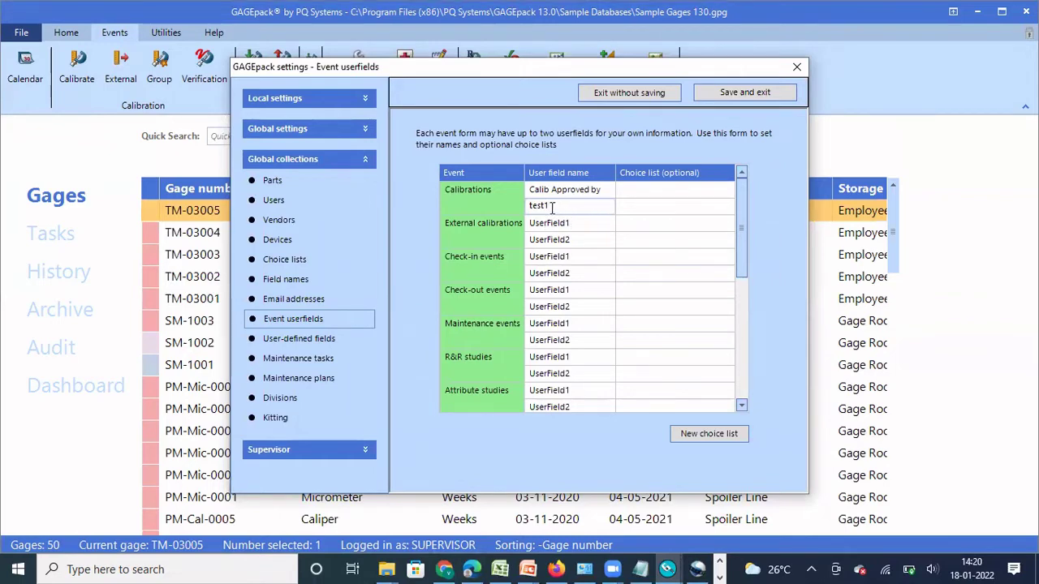
left_click(741, 92)
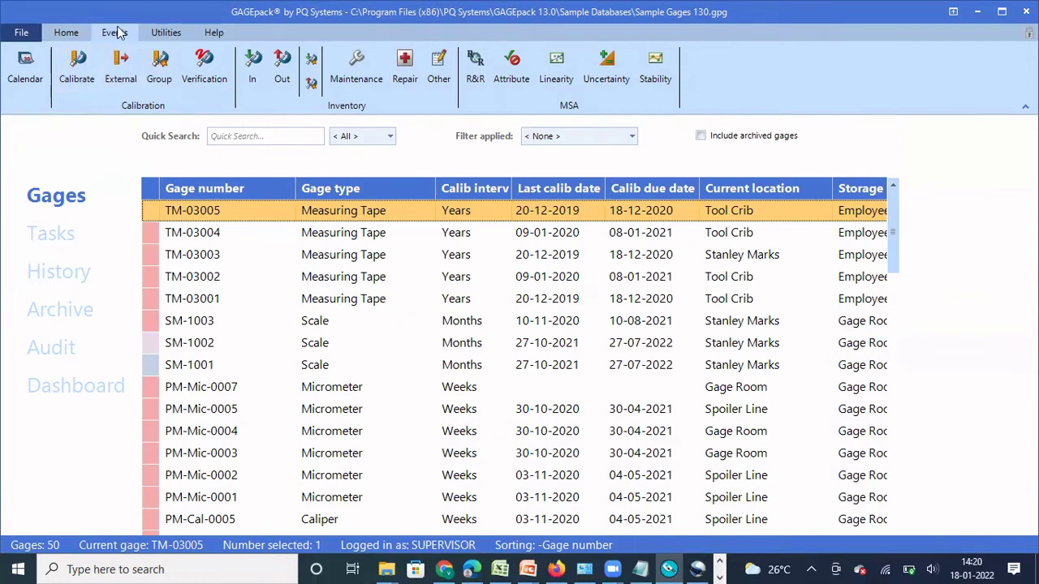
Step: Compare the user field labels on new calibration and external calibration forms for TM-03005, discarding both events
left_click(76, 63)
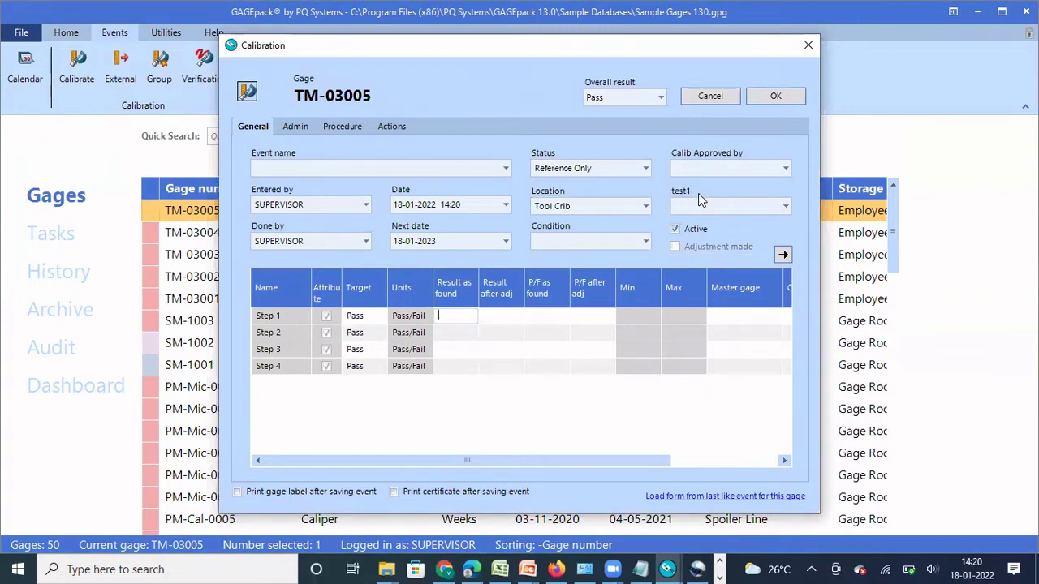
left_click(807, 44)
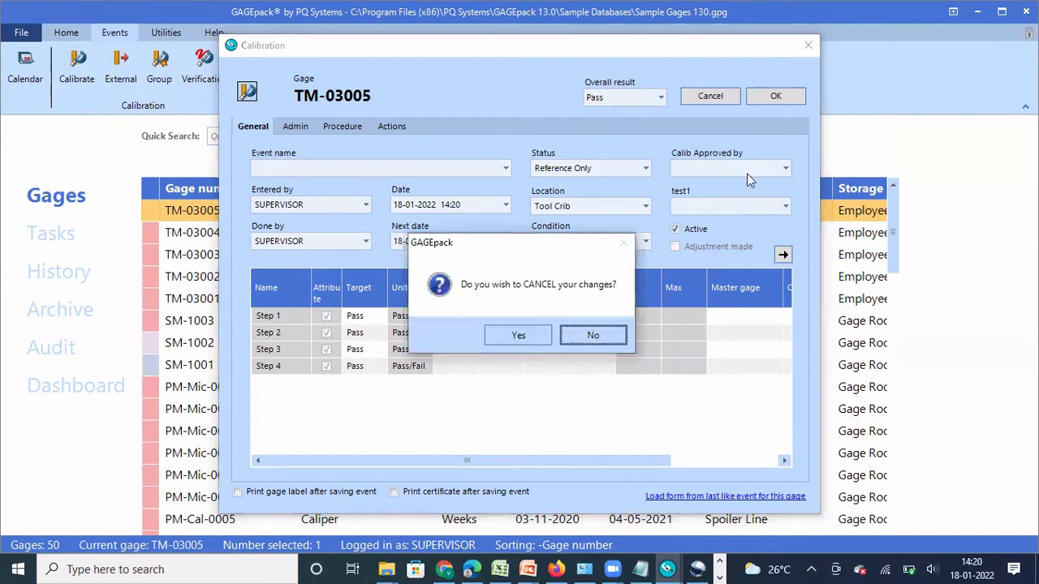
left_click(511, 336)
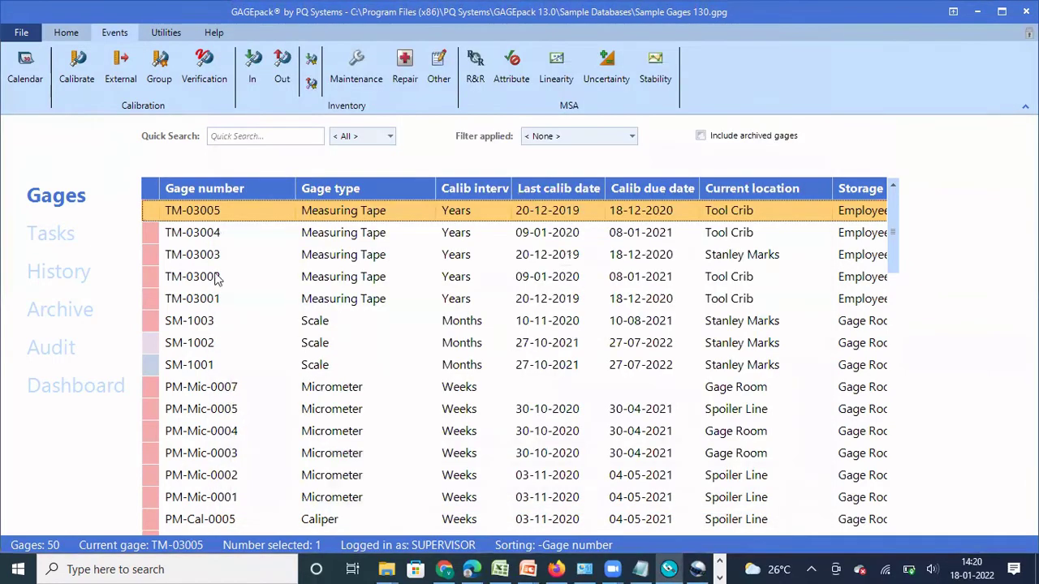
left_click(120, 77)
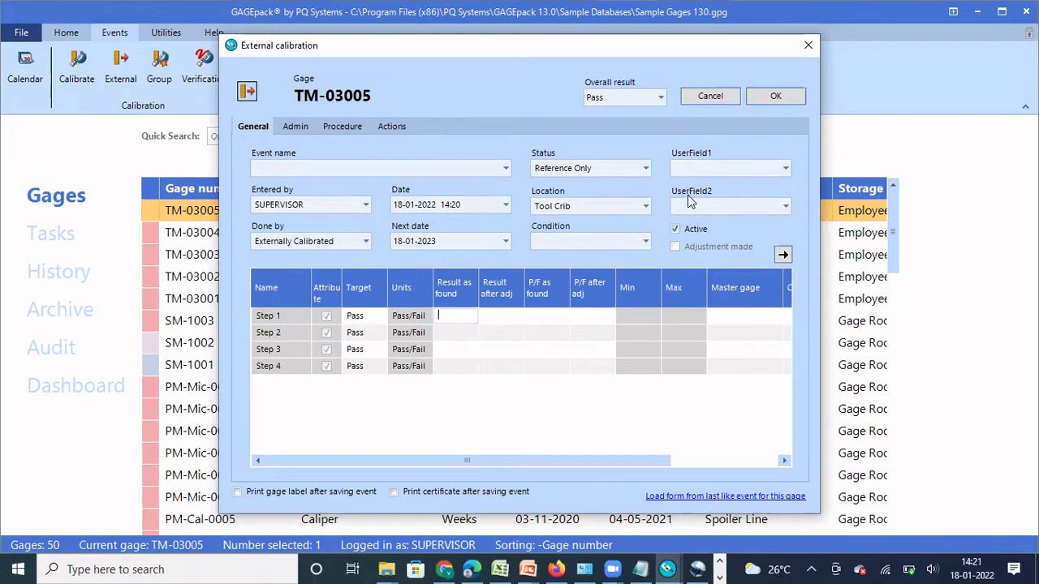
left_click(809, 47)
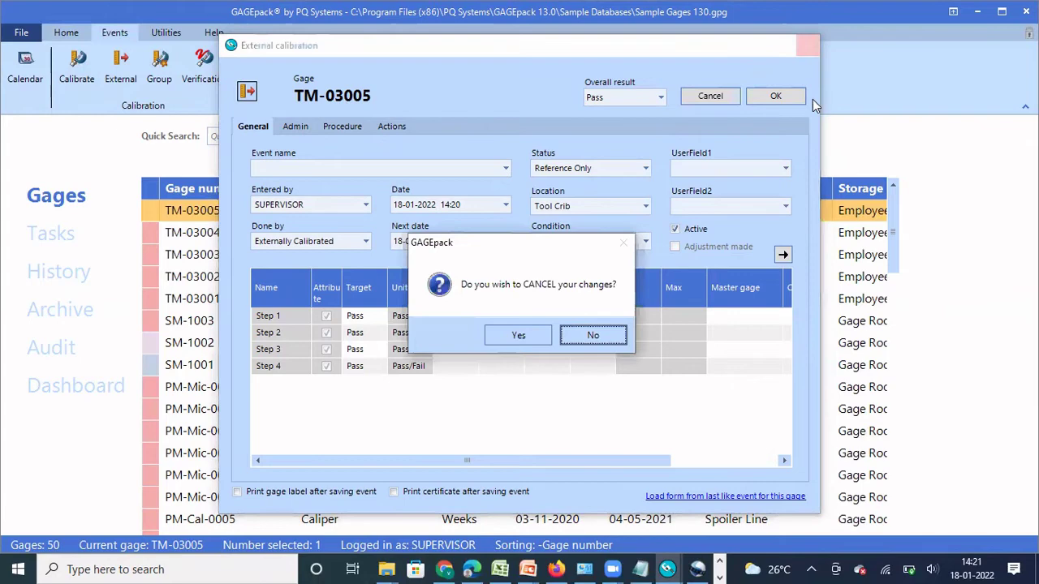
left_click(505, 336)
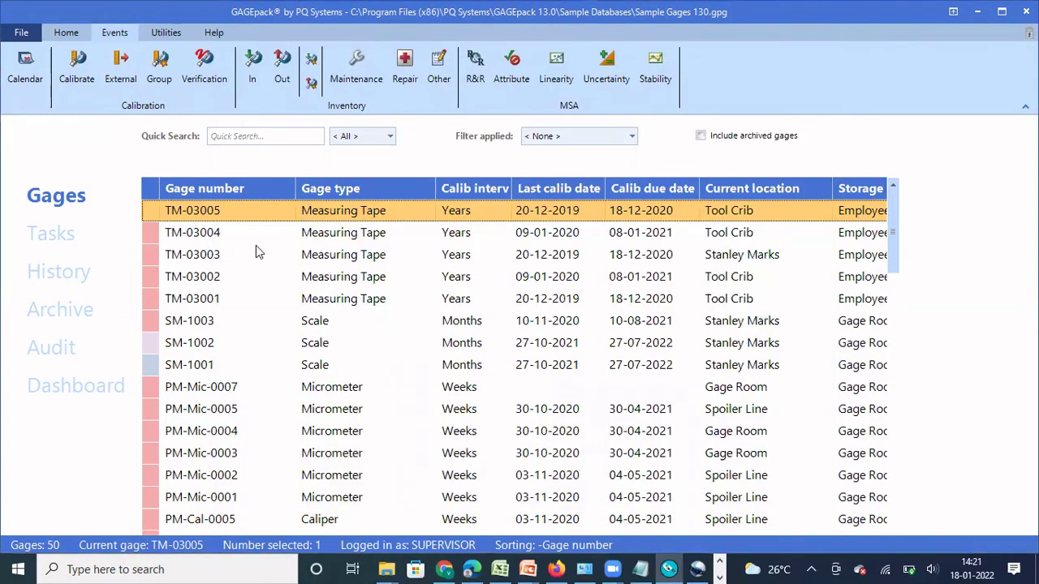
Step: Review the general fields and the user field and checkbox labels on the gage card of TM-03004, and close the card
double_click(323, 238)
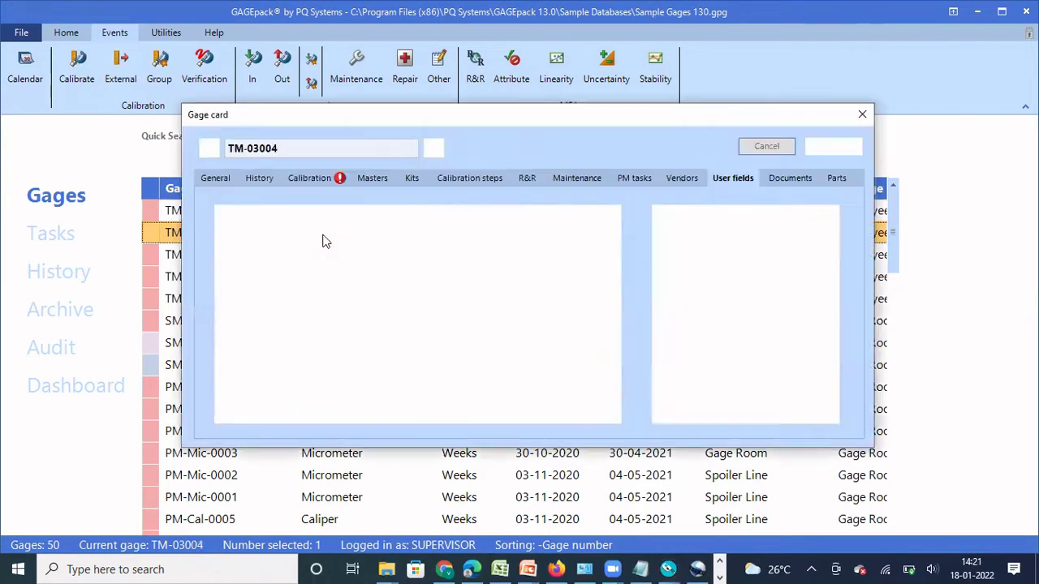
left_click(204, 178)
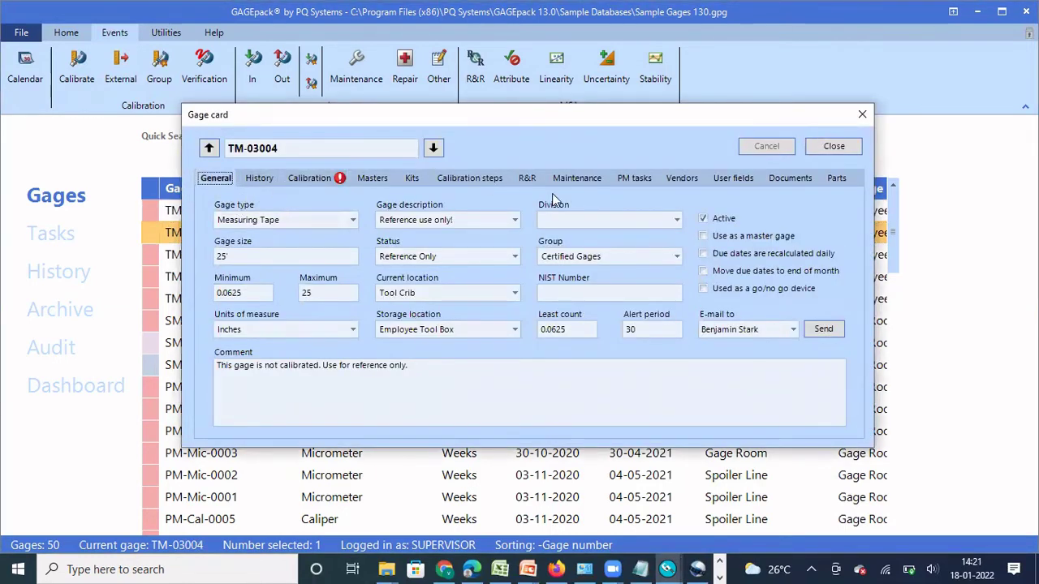
left_click(733, 180)
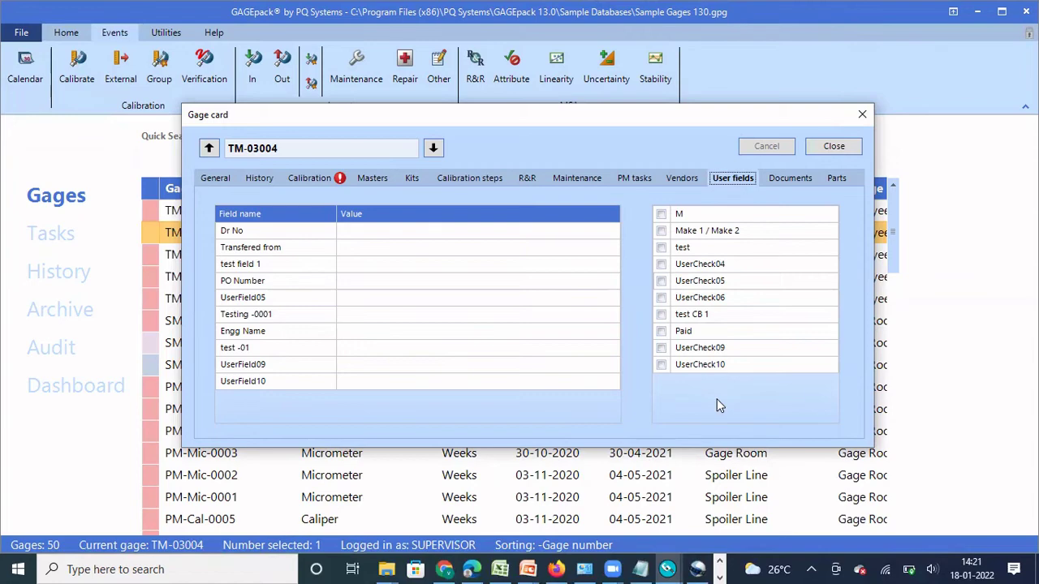
left_click(212, 179)
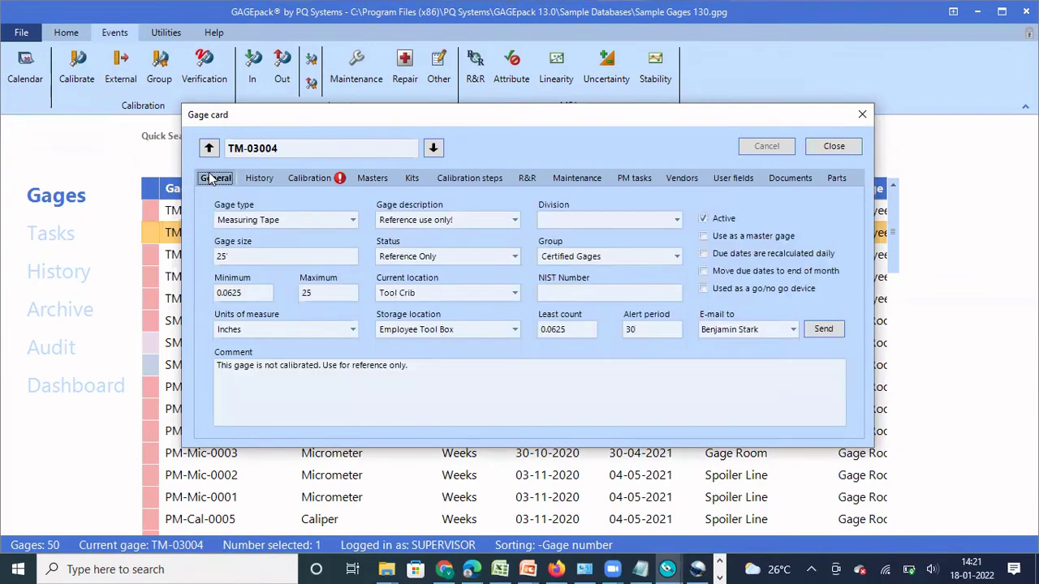
left_click(861, 115)
Step: Check the user field labels on a new calibration event form for TM-03004 and discard the event
left_click(111, 35)
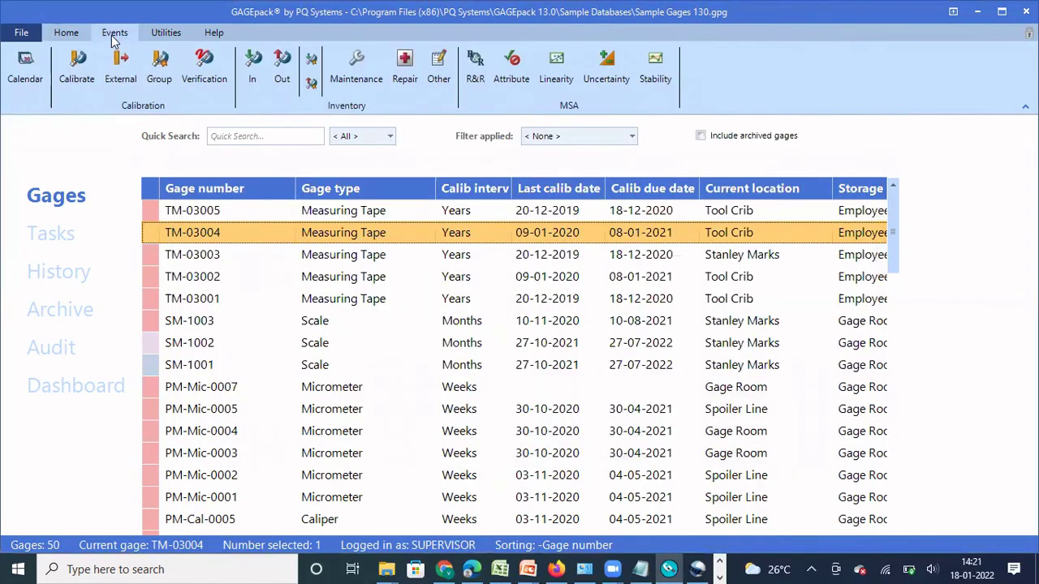
left_click(77, 67)
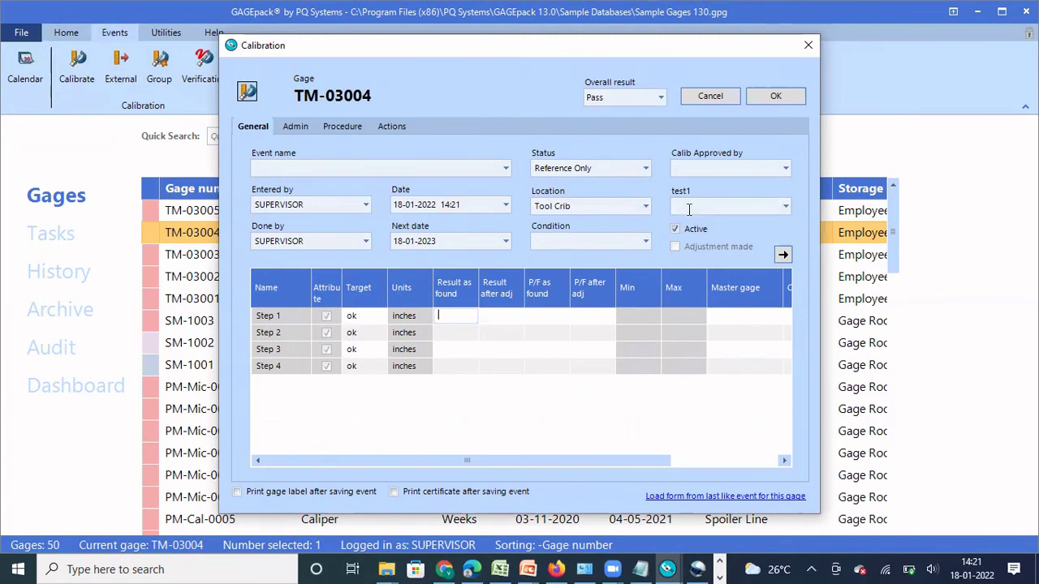
left_click(807, 46)
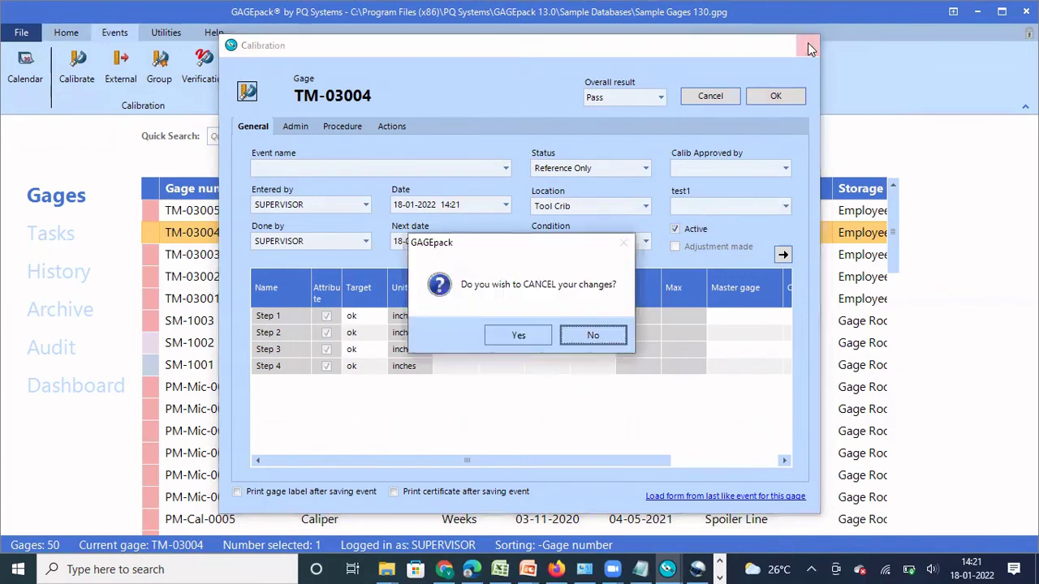
left_click(518, 339)
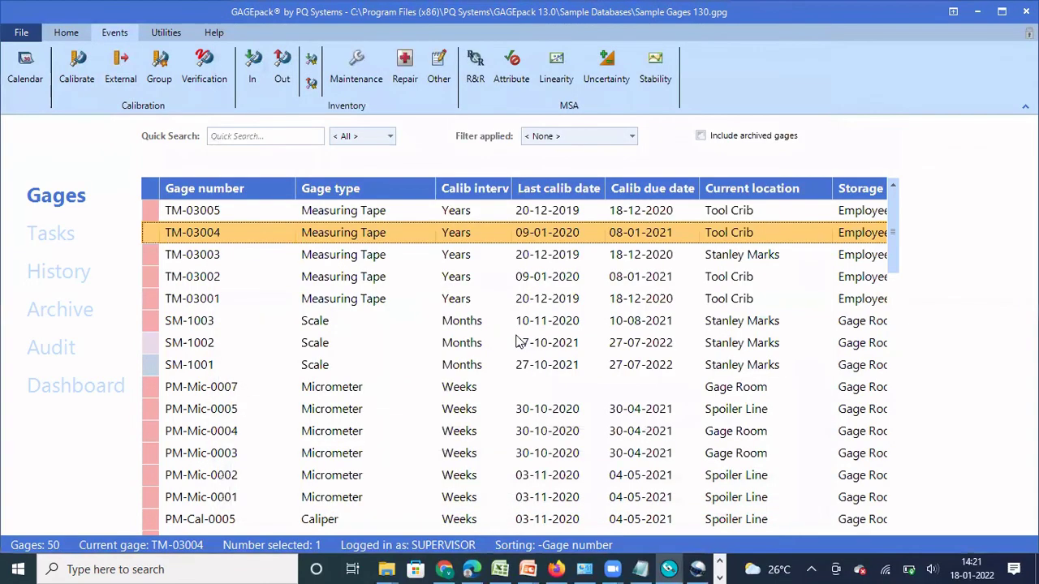